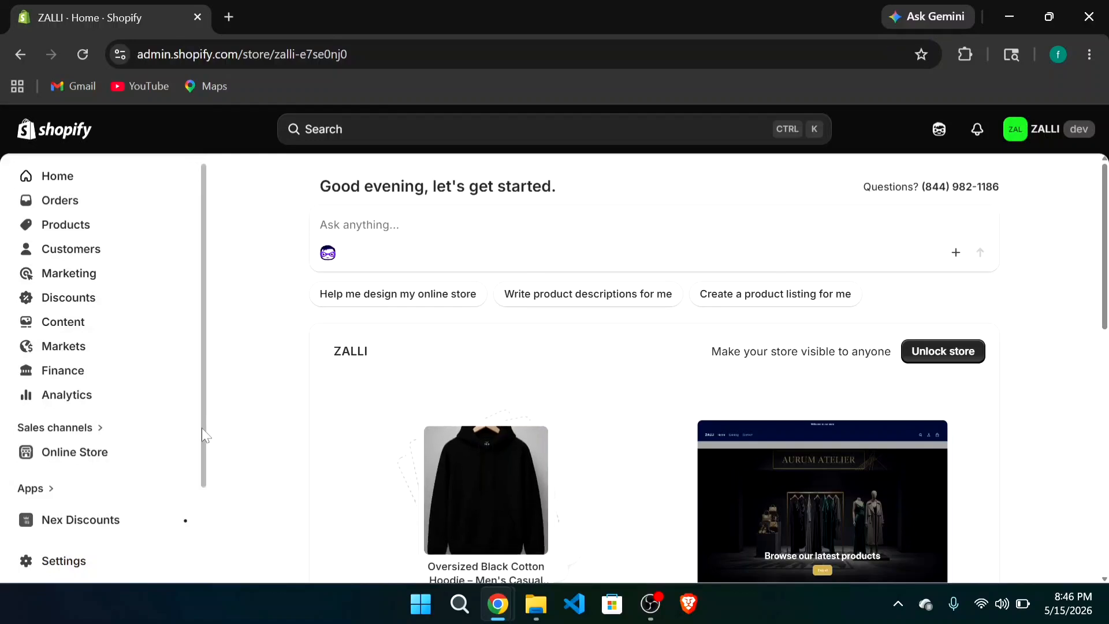
View the live online store and open the product page of the $500 Allied Down Hooded Blouson
scroll(141, 370, "down", 1)
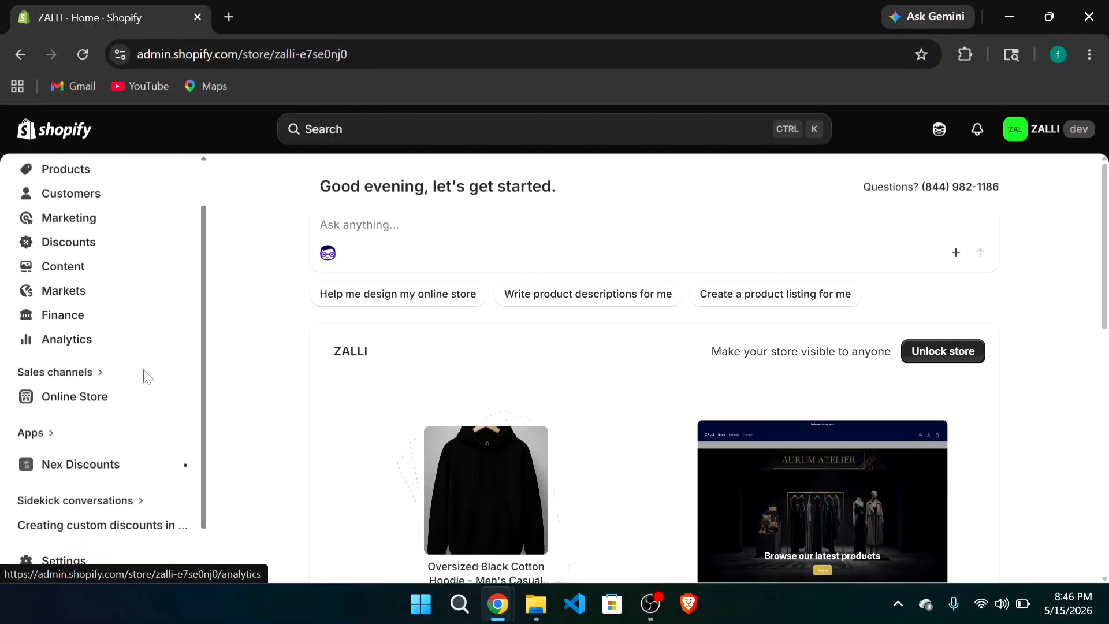
mouse_move(119, 399)
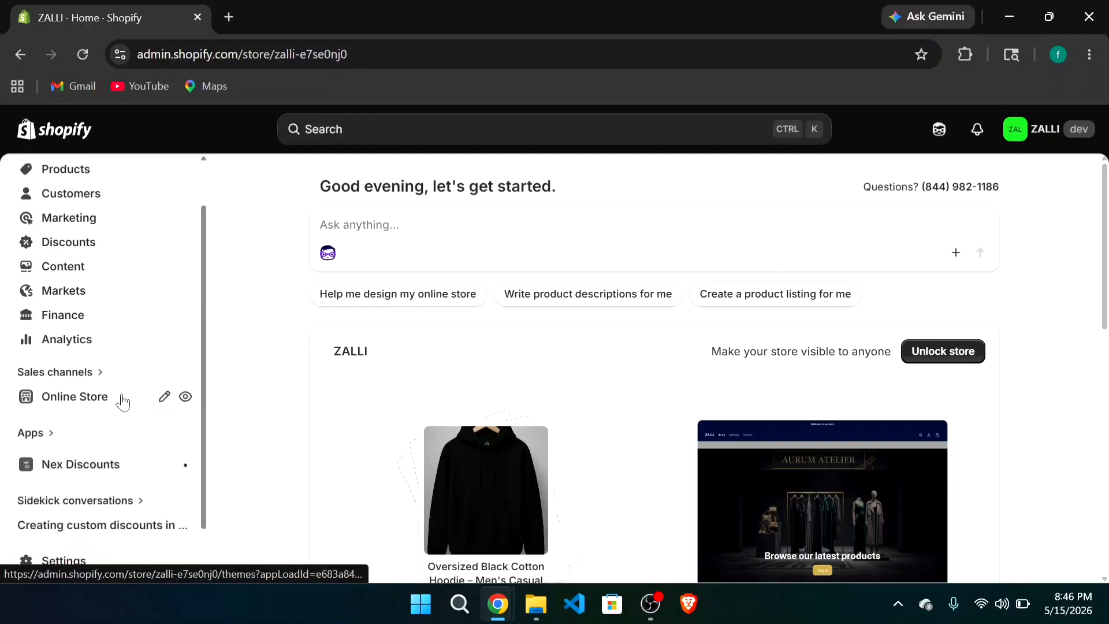
left_click(185, 399)
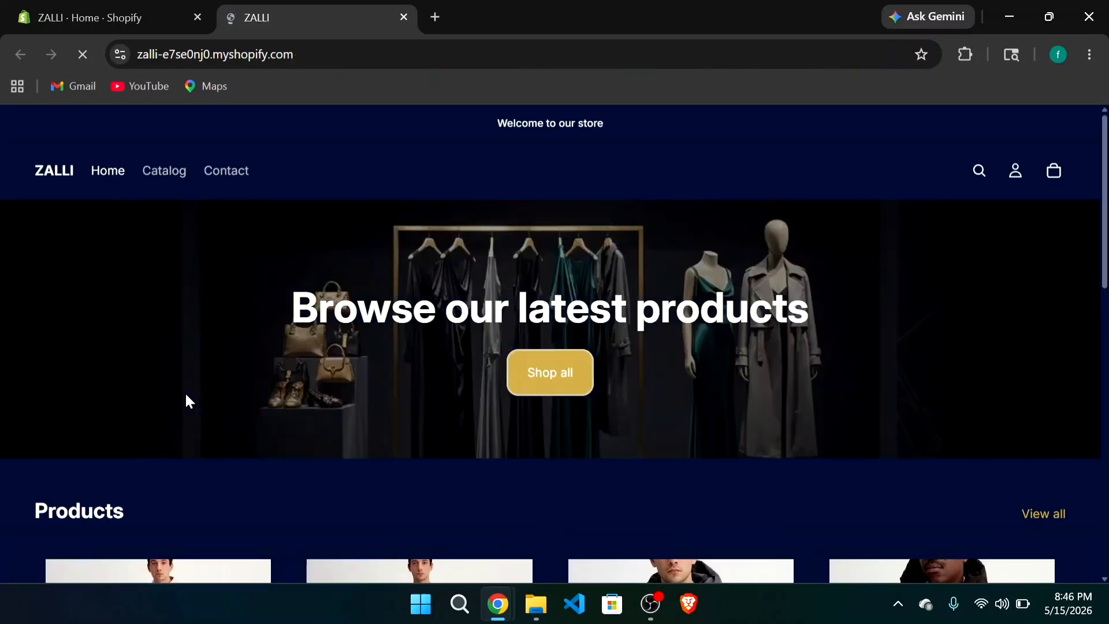
scroll(667, 393, "down", 6)
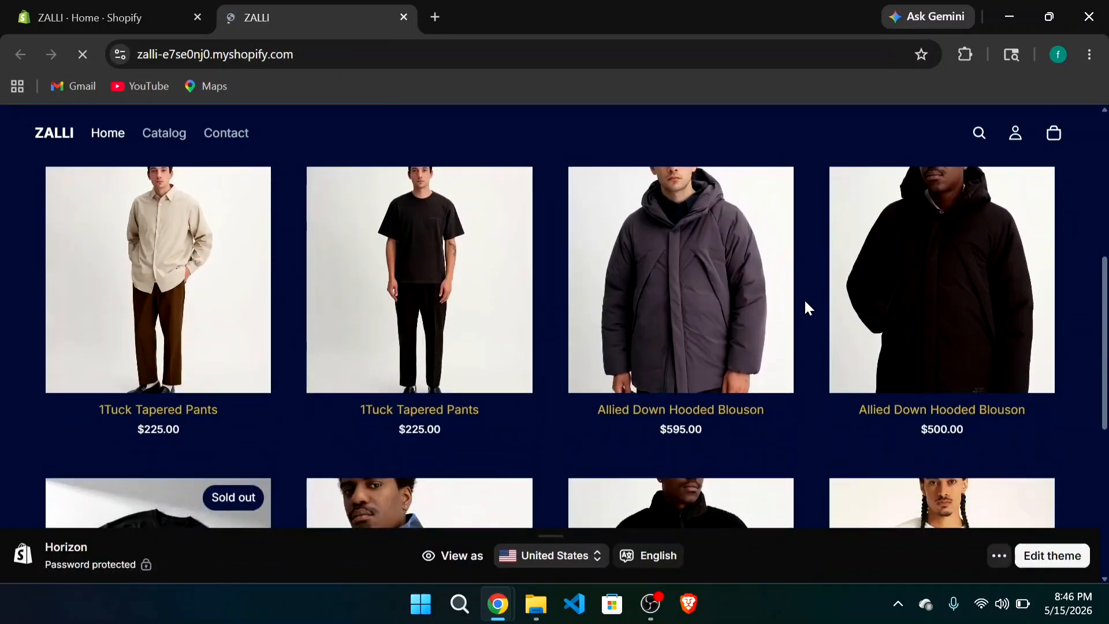
mouse_move(919, 297)
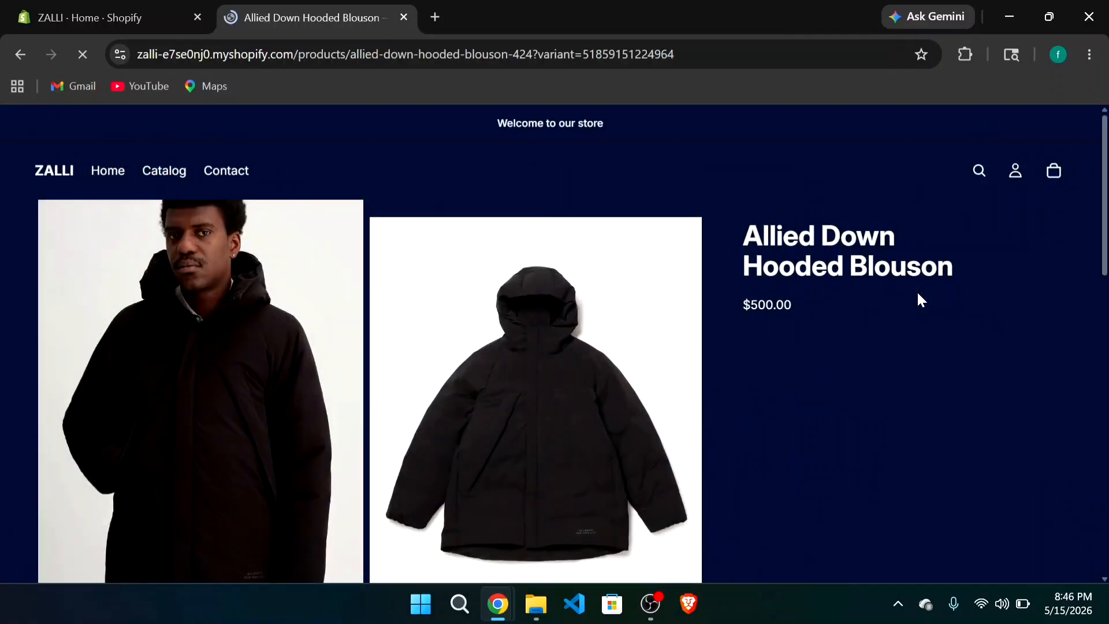
Add four XS Allied Down Hooded Blousons to the cart and check the cart's estimated total
scroll(801, 332, "down", 1)
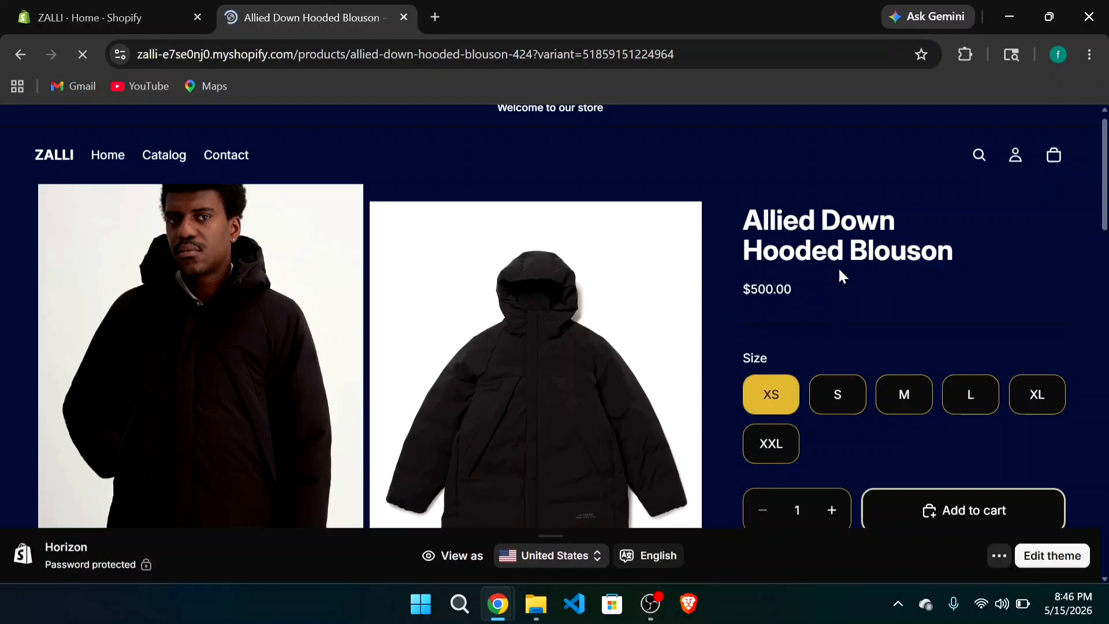
scroll(759, 320, "down", 1)
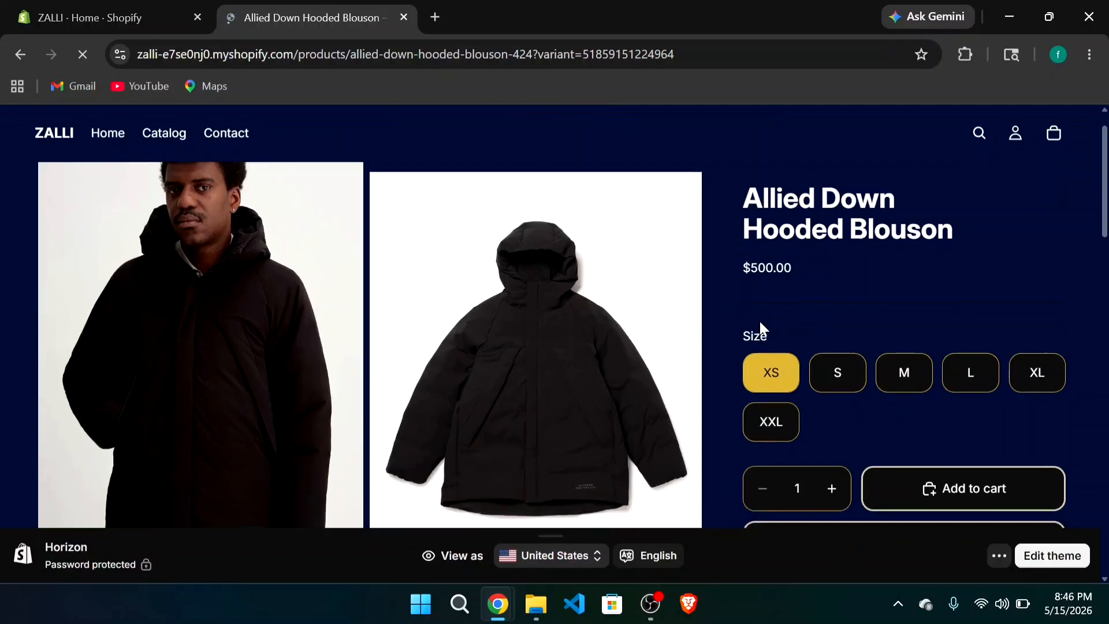
left_click(831, 490)
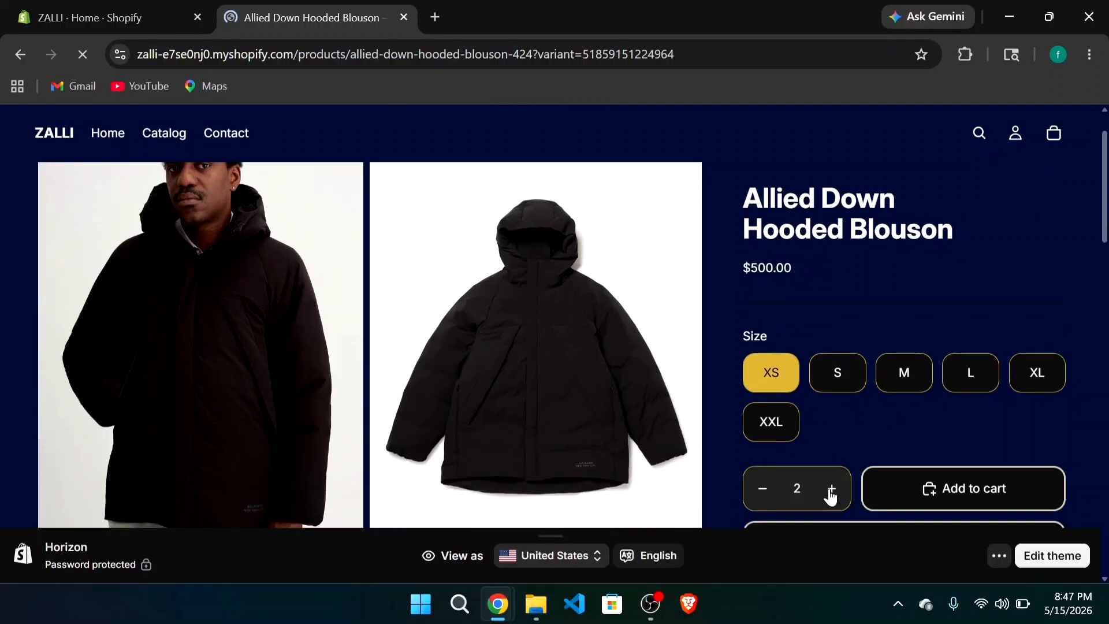
left_click(831, 490)
left_click(831, 490)
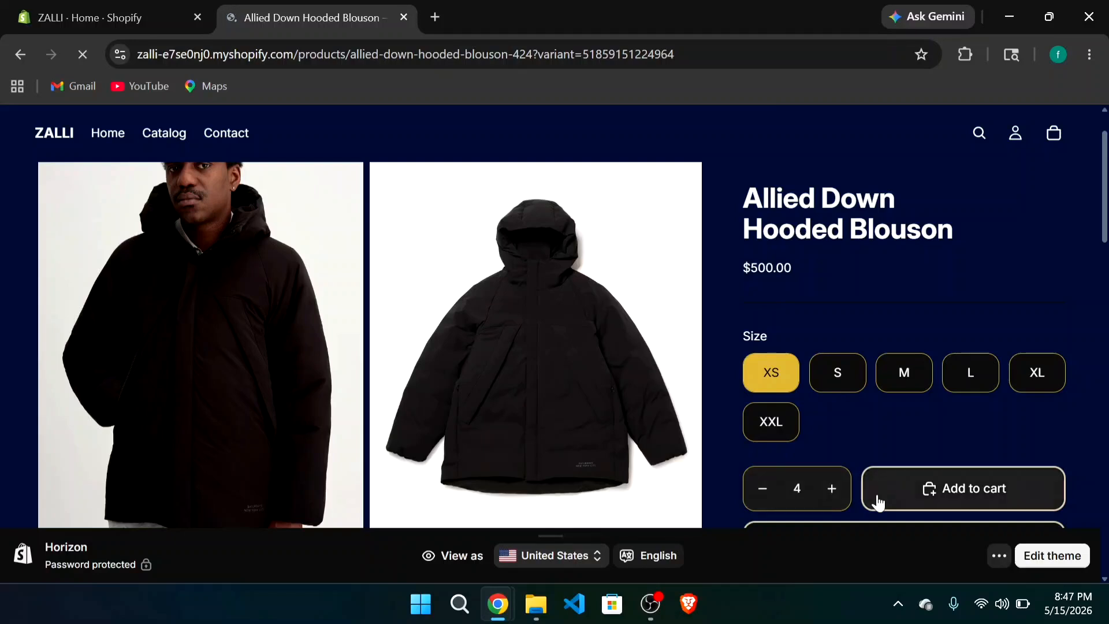
left_click(963, 495)
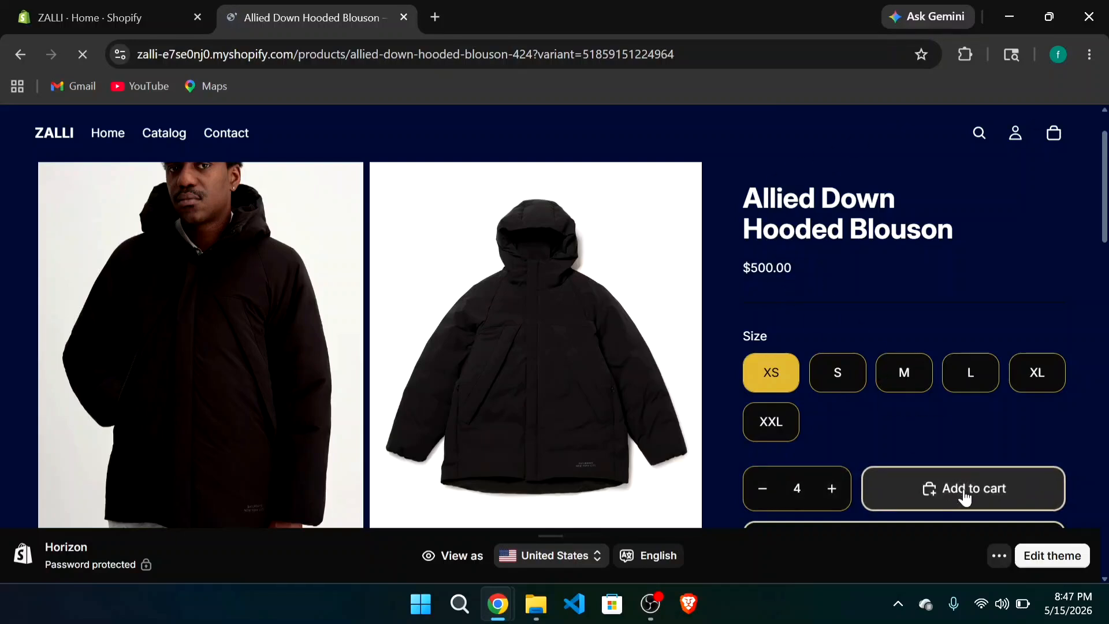
left_click(1055, 135)
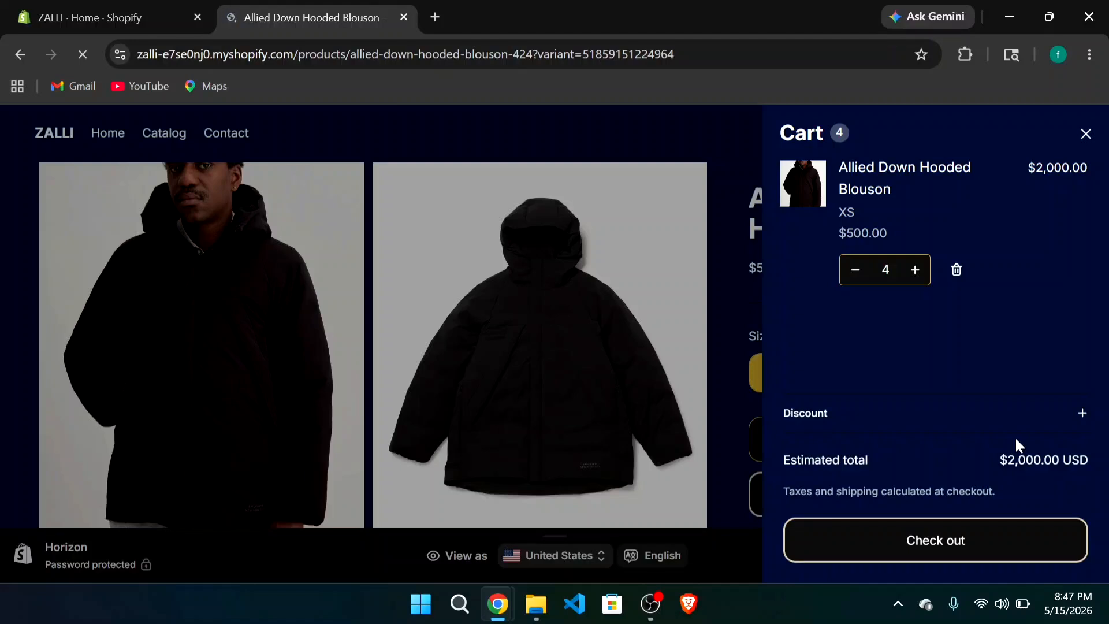
left_click(1085, 134)
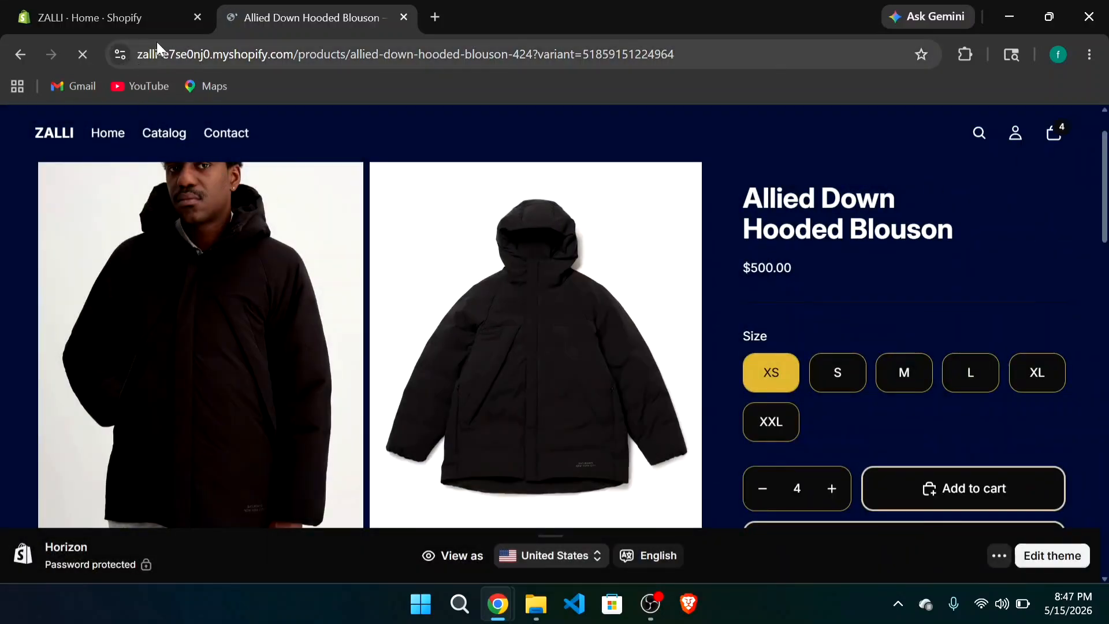
Return to the Shopify admin and start a new discount in the Nex Discounts app
left_click(142, 24)
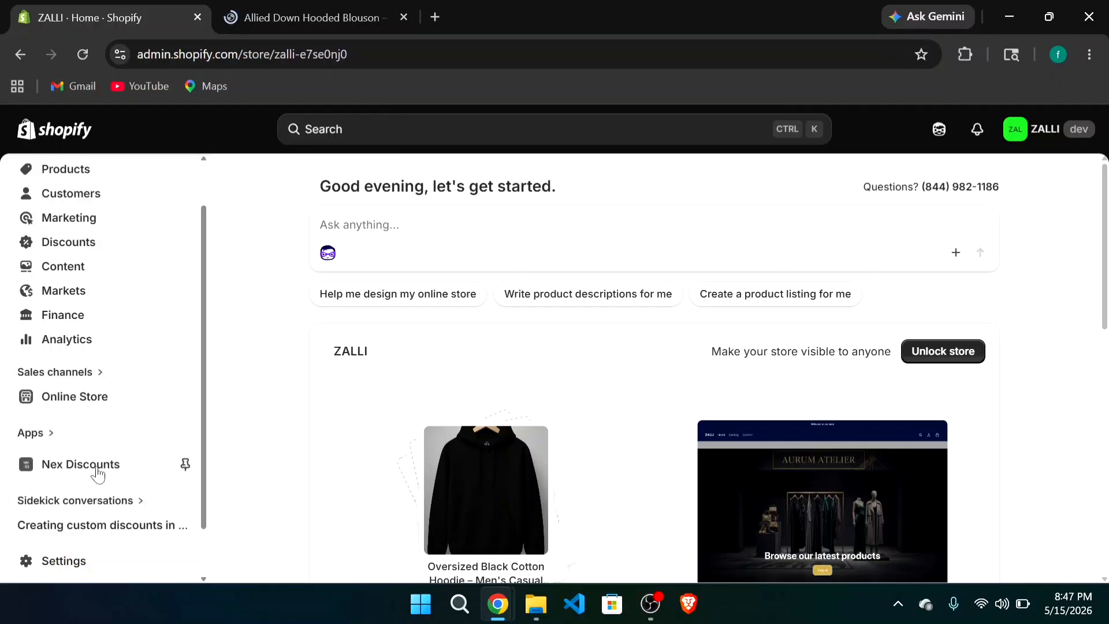
left_click(109, 470)
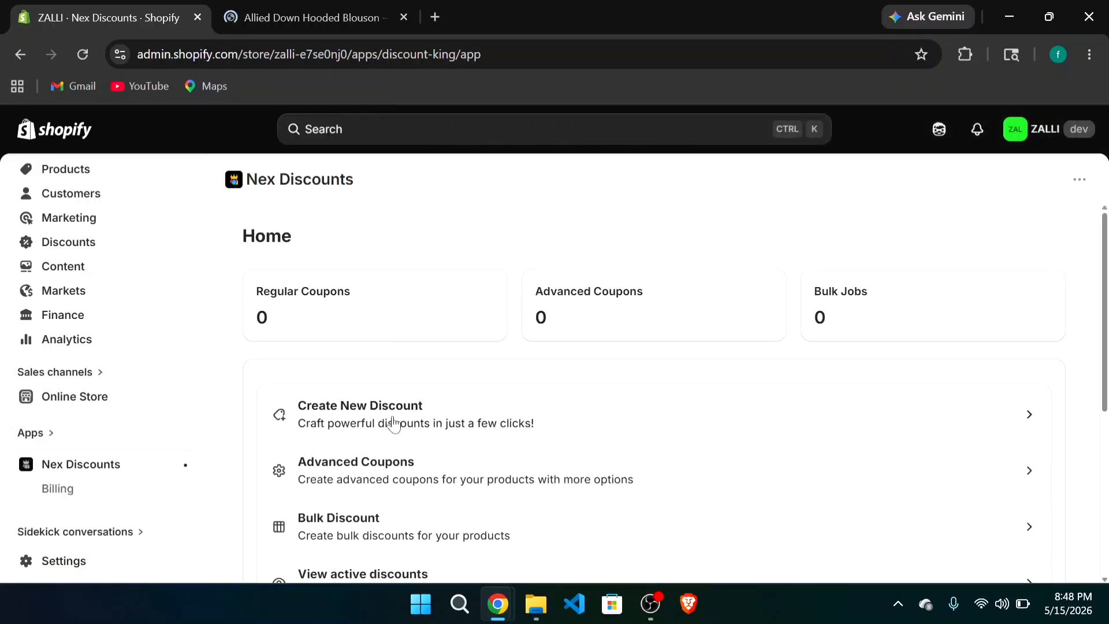
left_click(420, 428)
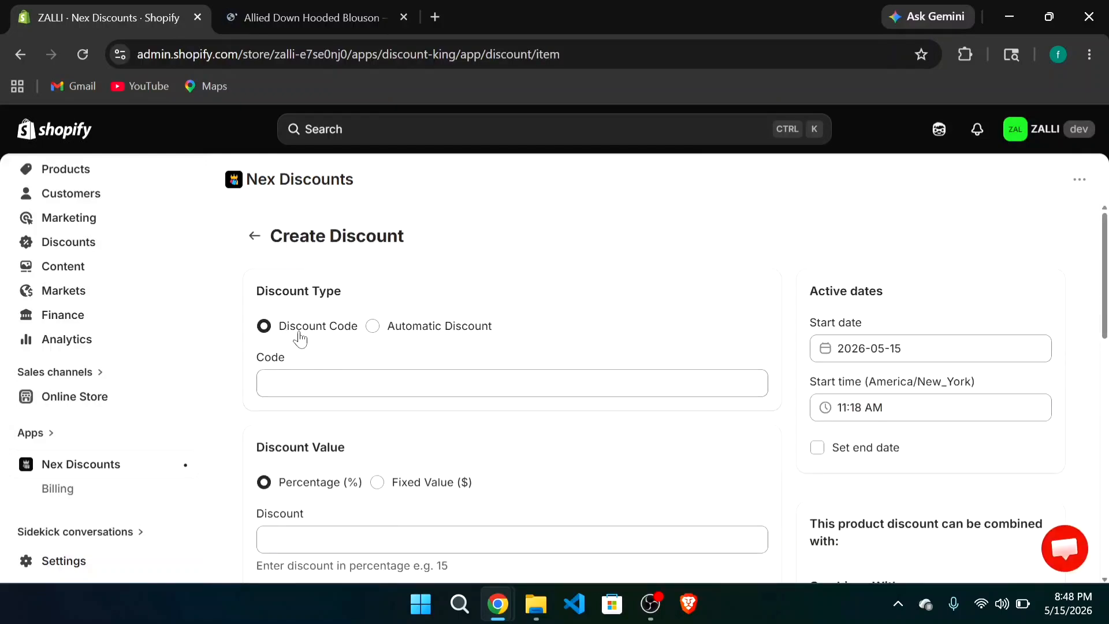
Enter SMART20 as the code of the new discount
left_click(346, 380)
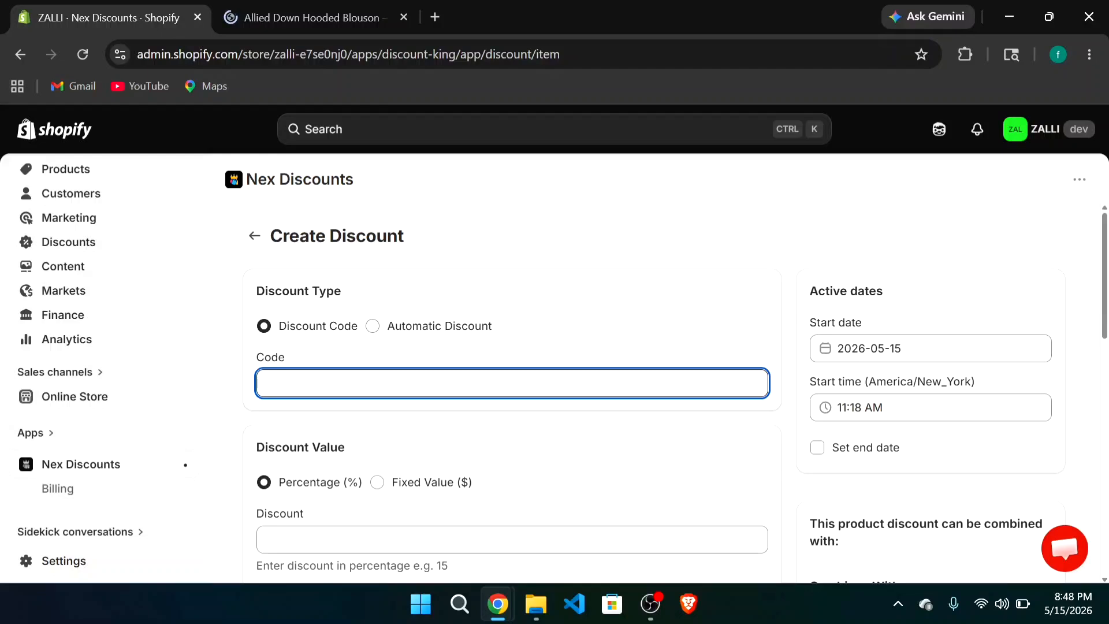
key("Caps_Lock")
type("SMA")
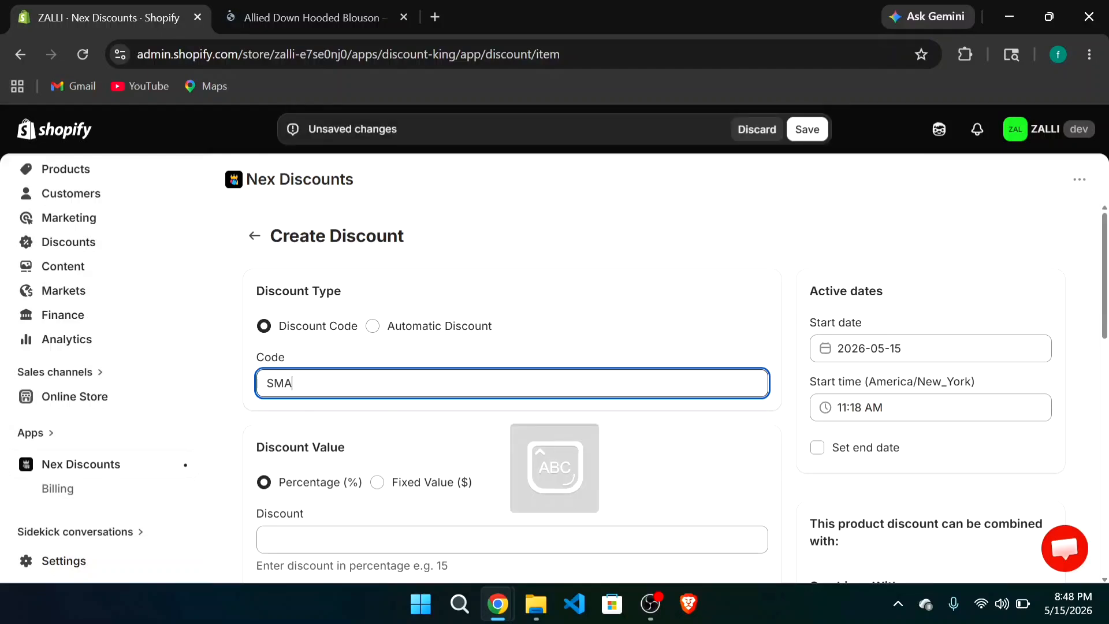
type("RT20")
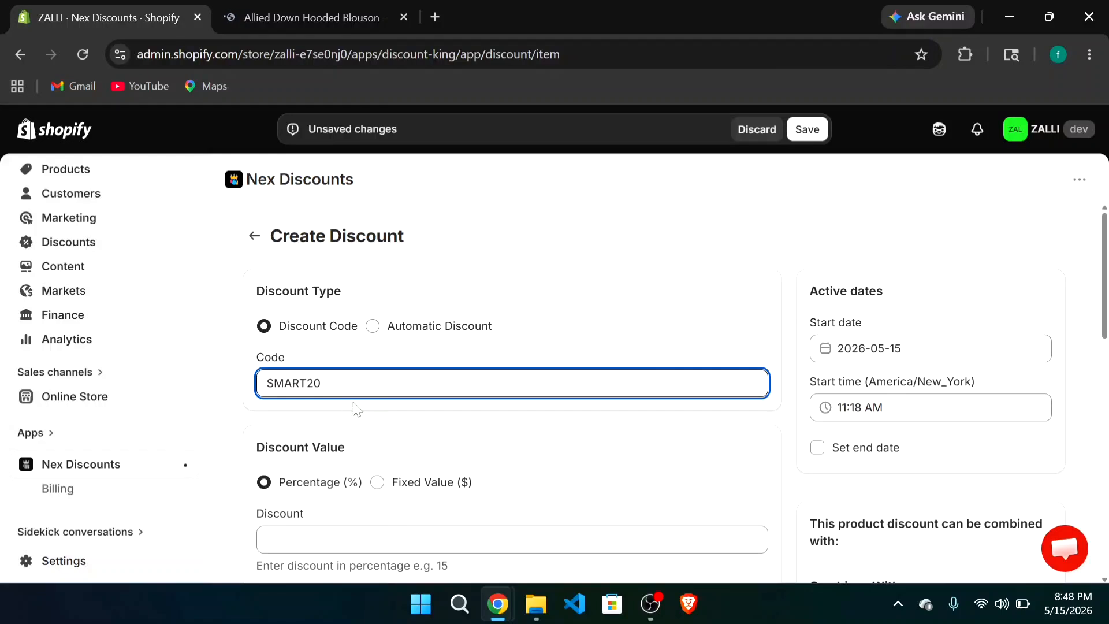
Set the percentage discount value to 20
scroll(350, 458, "down", 1)
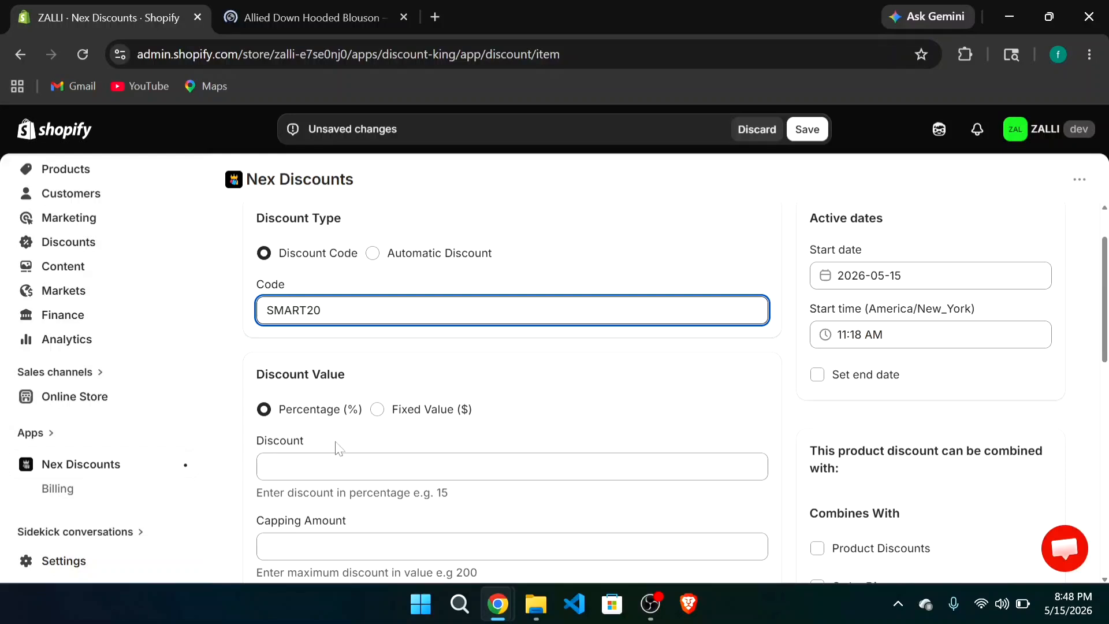
left_click(350, 466)
type("20")
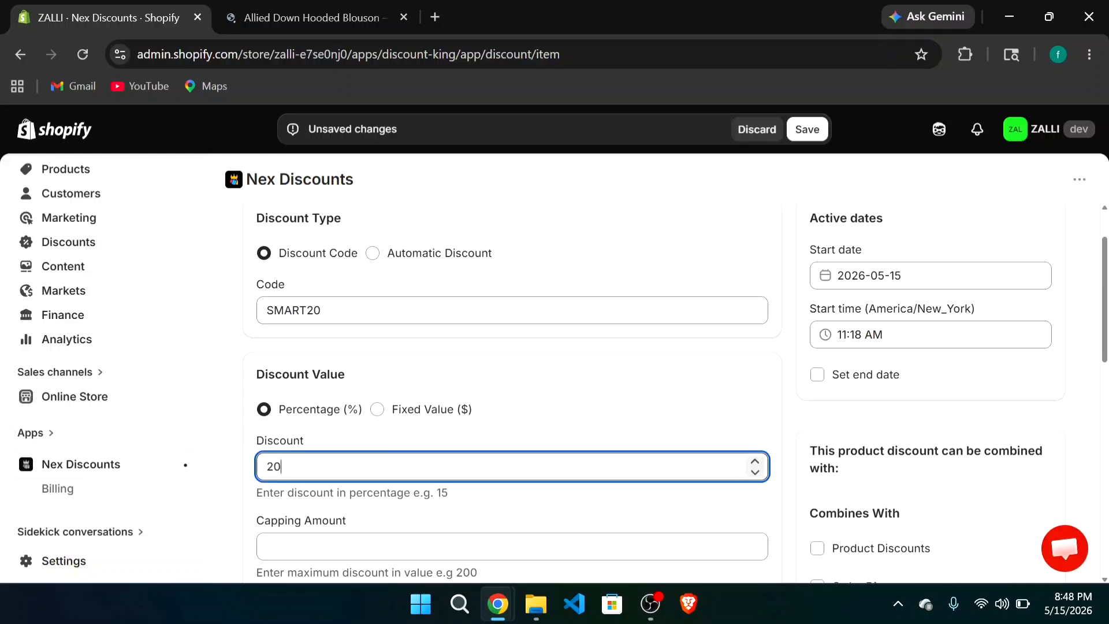
left_click(354, 442)
Cap the maximum discount amount at 100
scroll(384, 507, "down", 1)
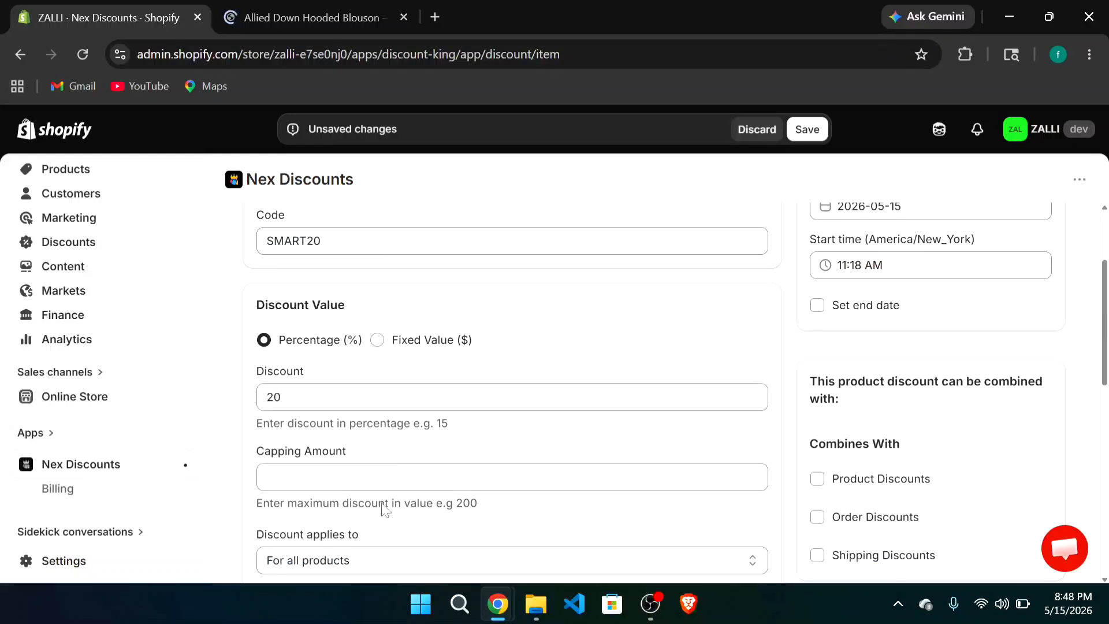
scroll(323, 455, "up", 3)
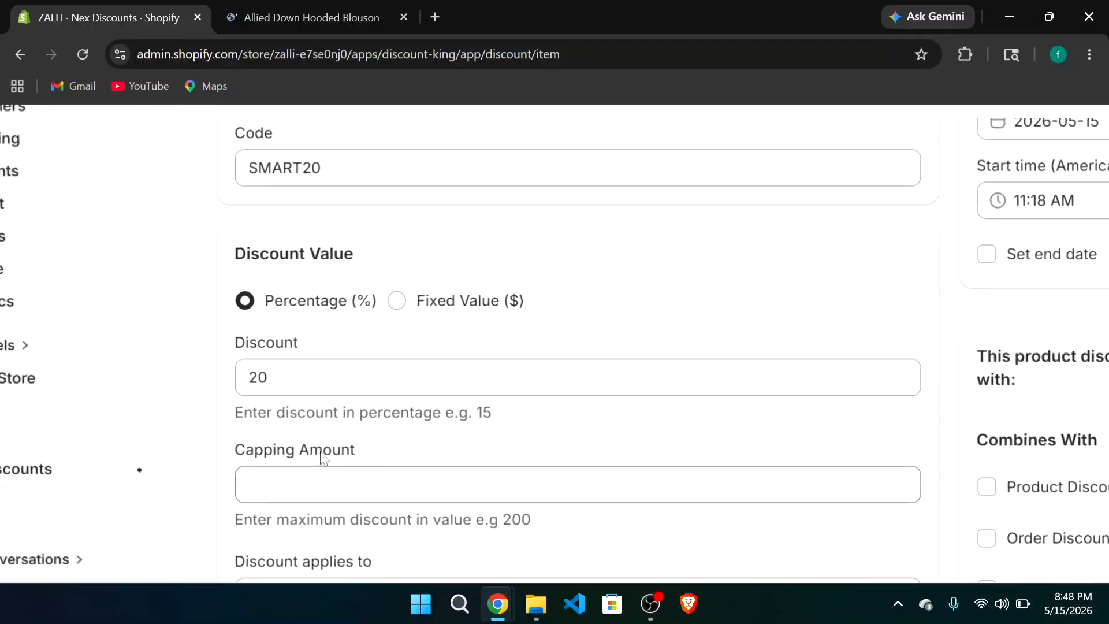
scroll(321, 453, "down", 3)
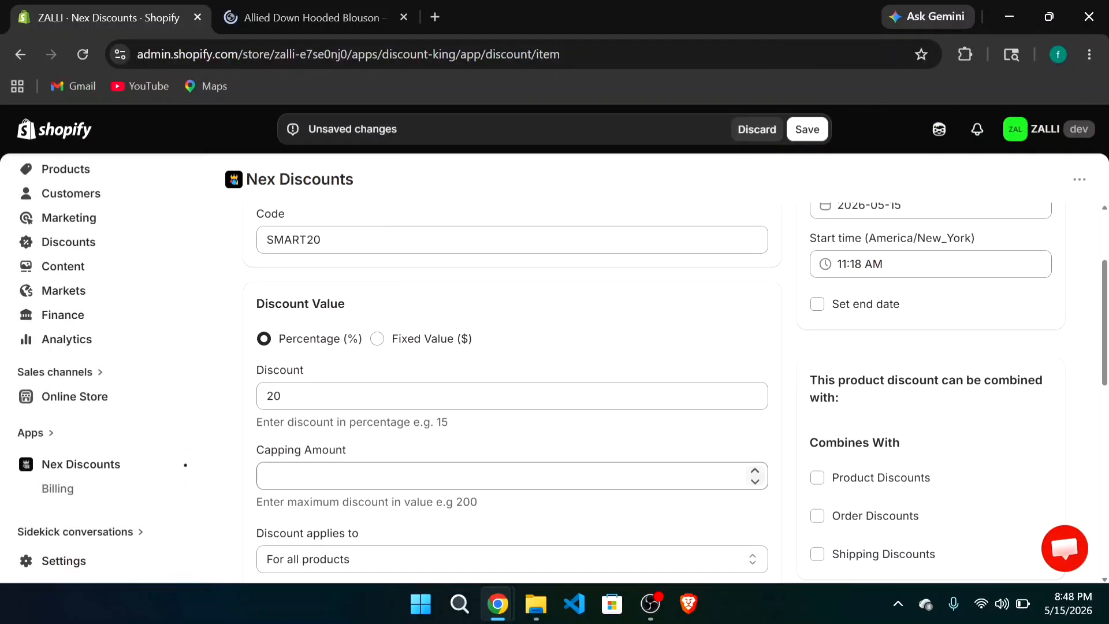
scroll(323, 474, "down", 1)
left_click(358, 424)
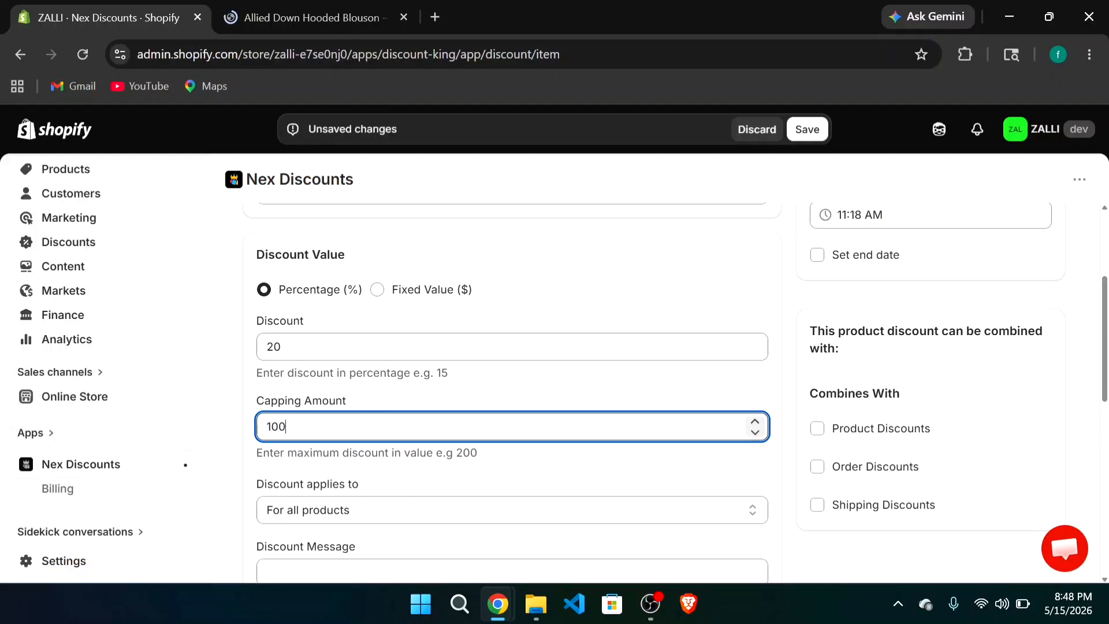
left_click(370, 402)
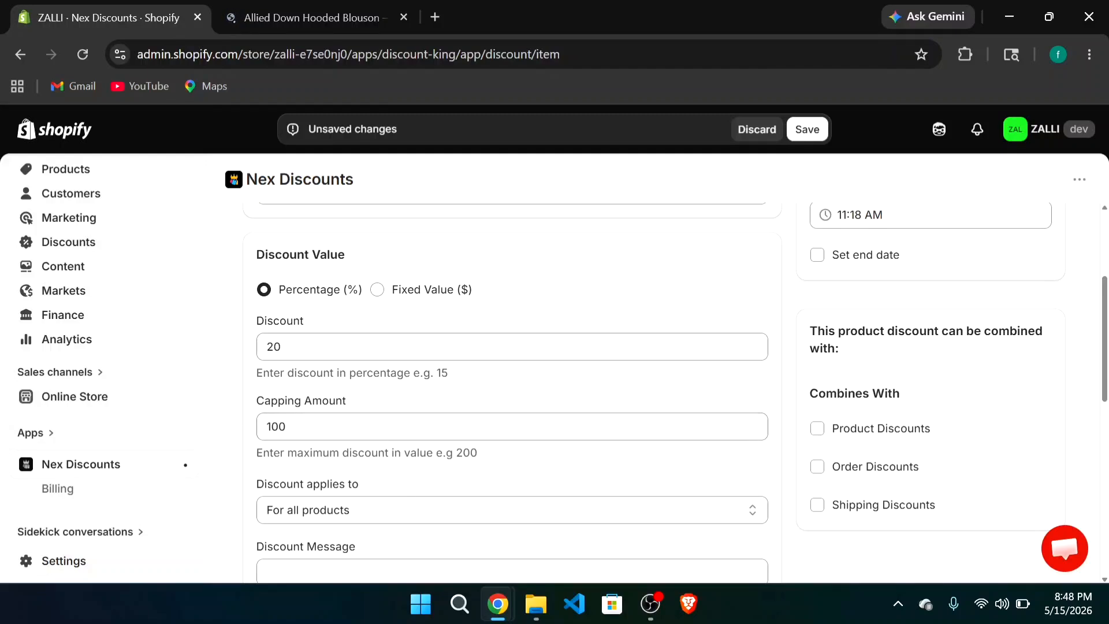
Review the product scope, purchase requirements and customer eligibility, and limit the discount to one use per customer
scroll(260, 450, "down", 1)
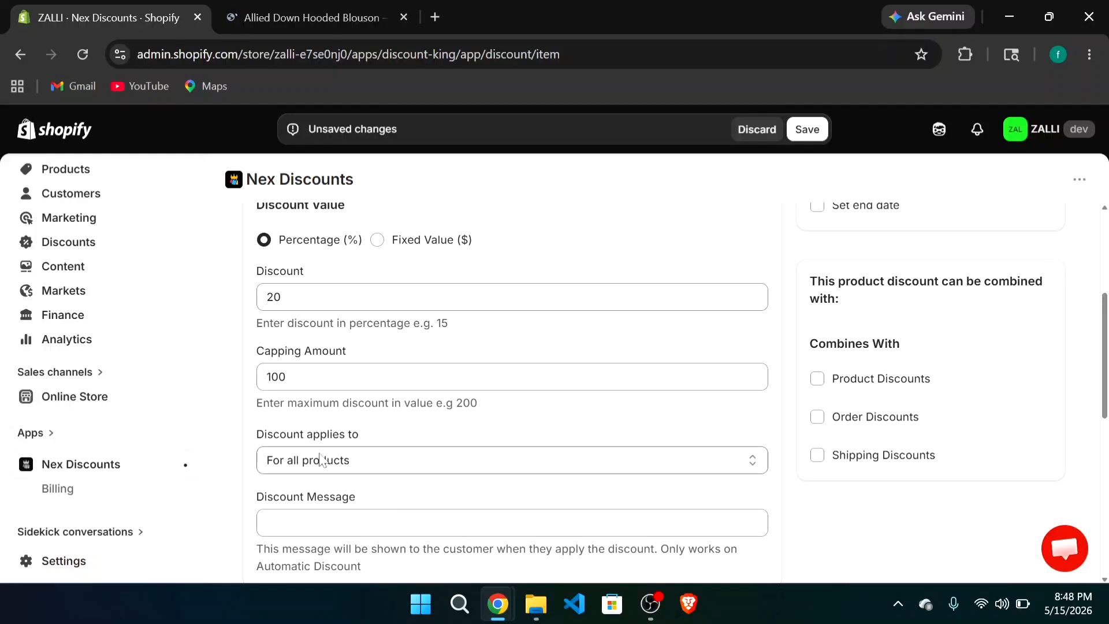
scroll(341, 469, "down", 2)
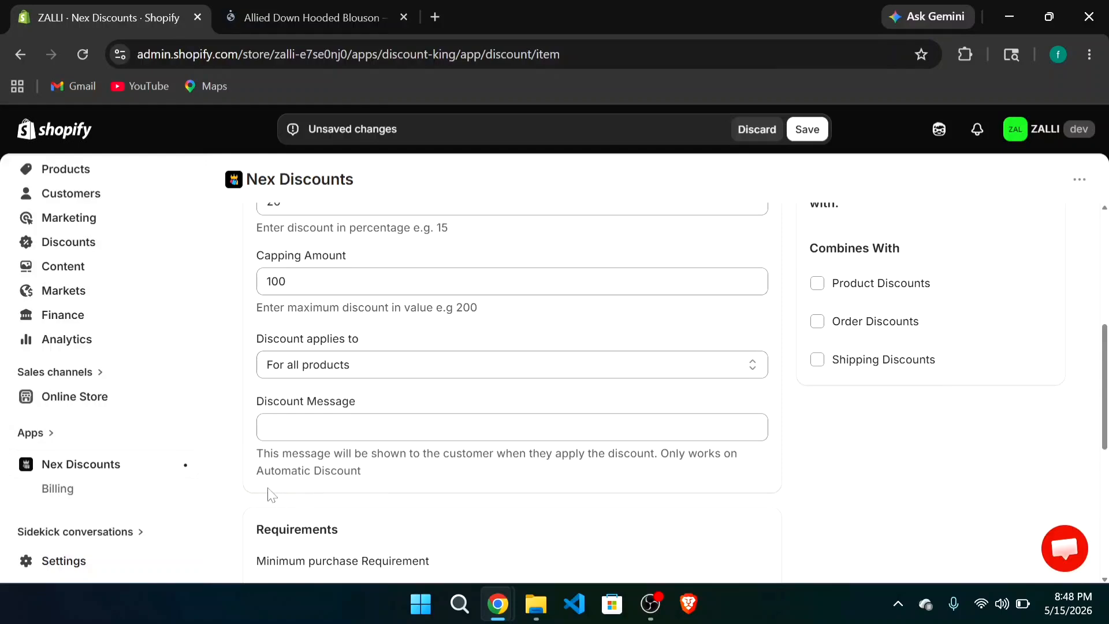
scroll(353, 490, "down", 3)
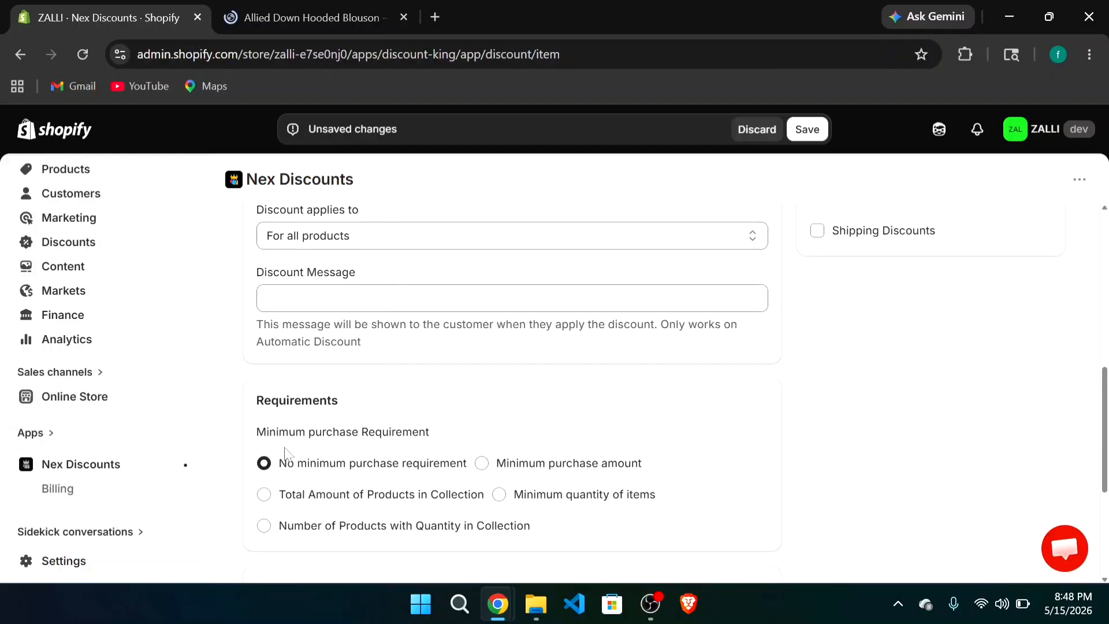
scroll(421, 479, "down", 1)
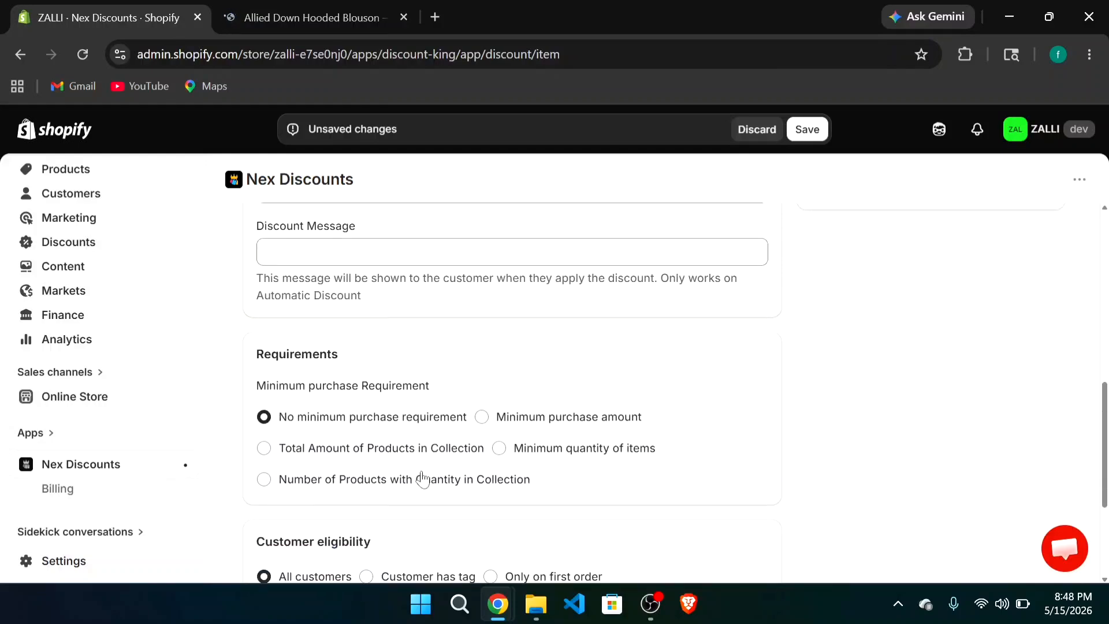
scroll(261, 415, "down", 3)
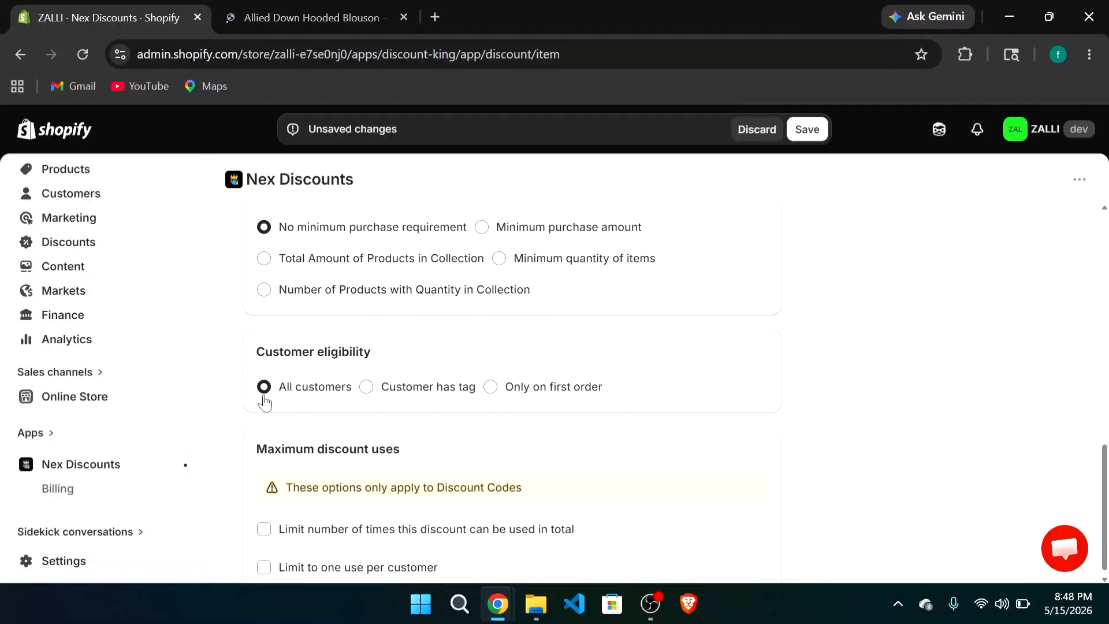
scroll(317, 402, "down", 1)
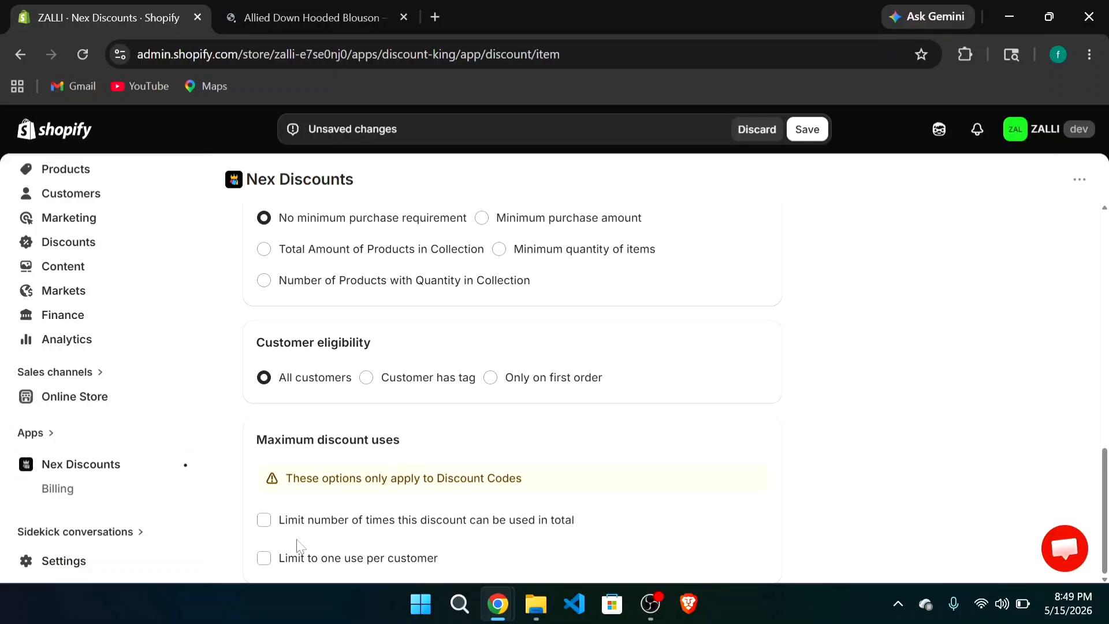
left_click(264, 559)
Enable an end date for the discount and set it to 2026-05-22
scroll(697, 475, "up", 15)
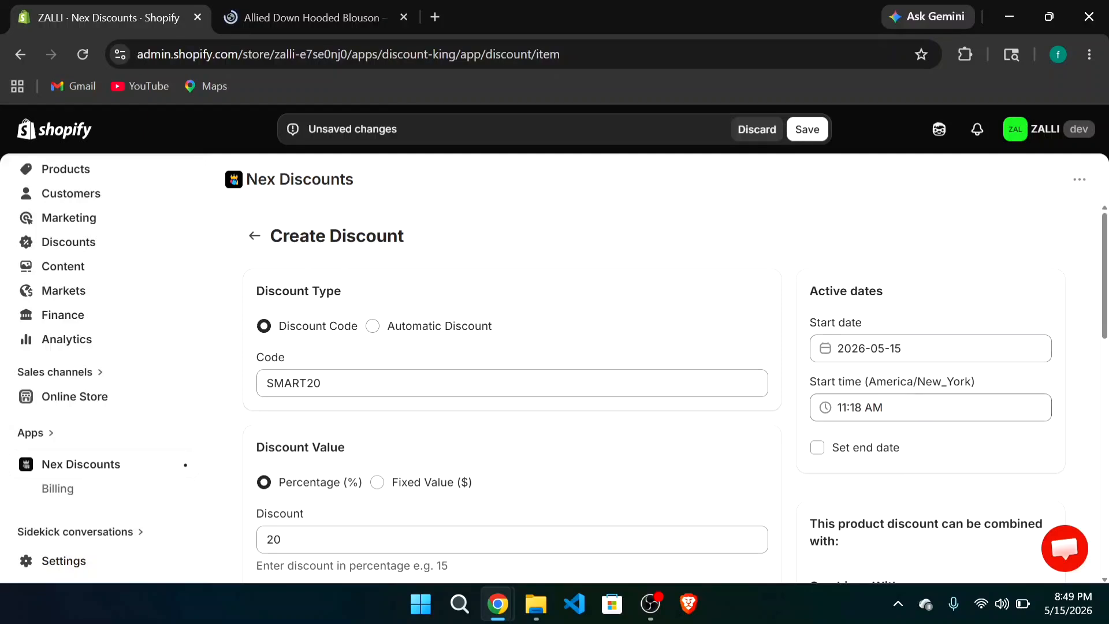
left_click(817, 448)
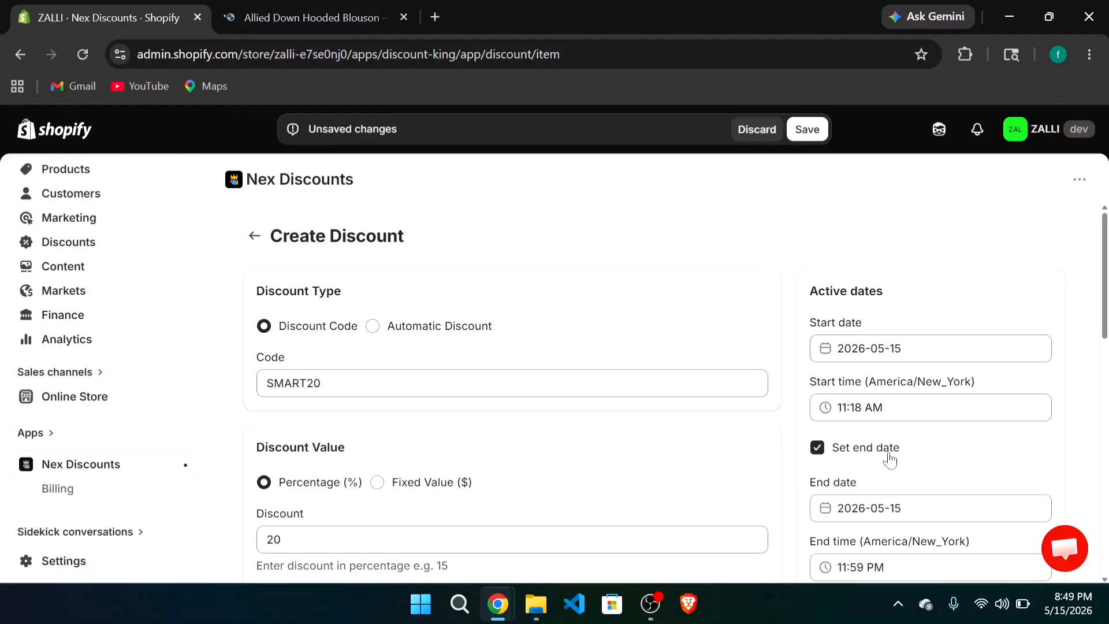
scroll(896, 456, "down", 1)
left_click(897, 448)
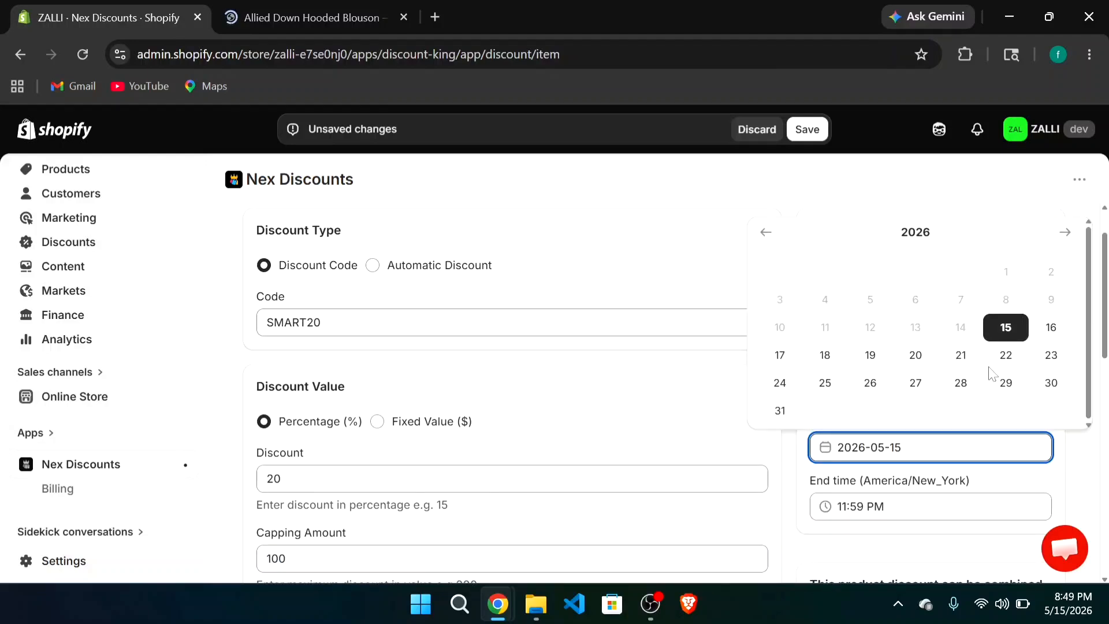
left_click(1007, 363)
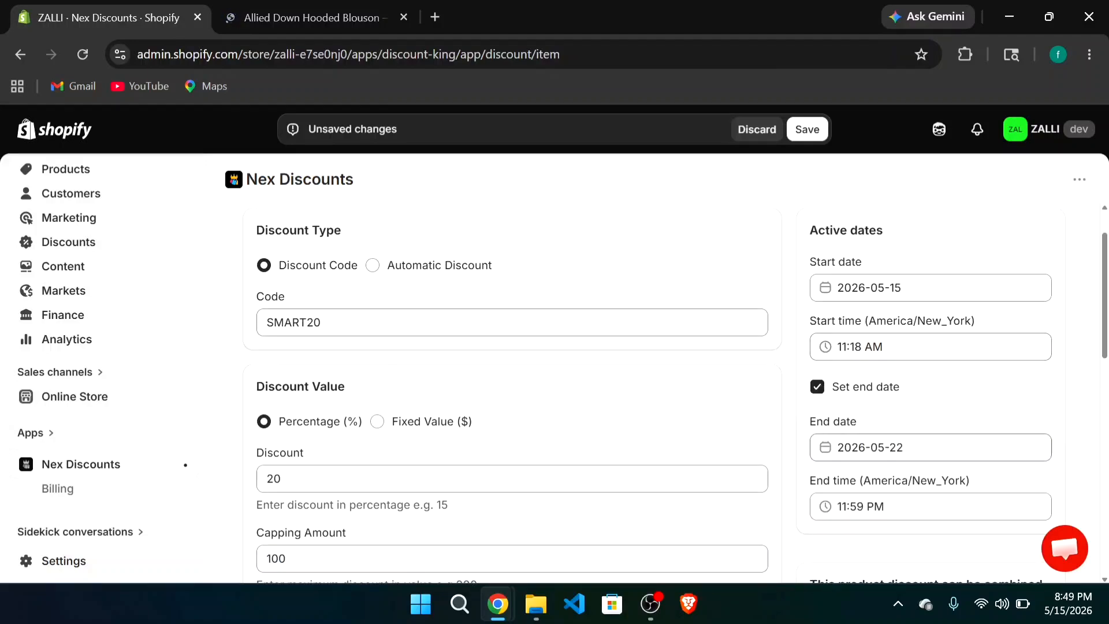
Allow the discount to be combined with product discounts, order discounts and shipping discounts
scroll(1008, 366, "down", 2)
scroll(676, 392, "down", 2)
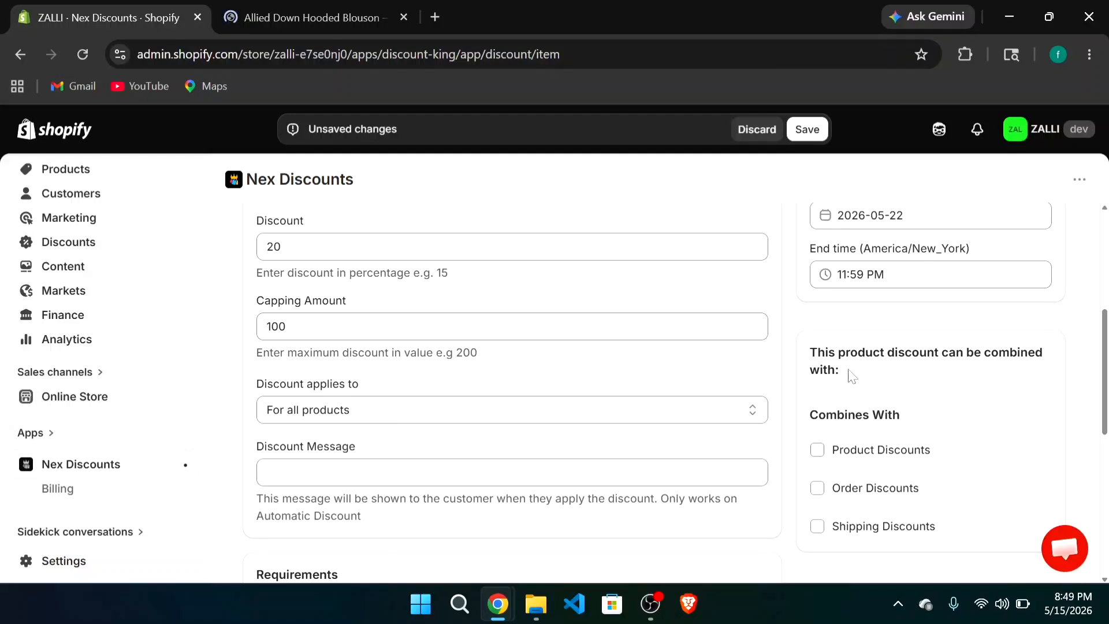
scroll(993, 370, "down", 1)
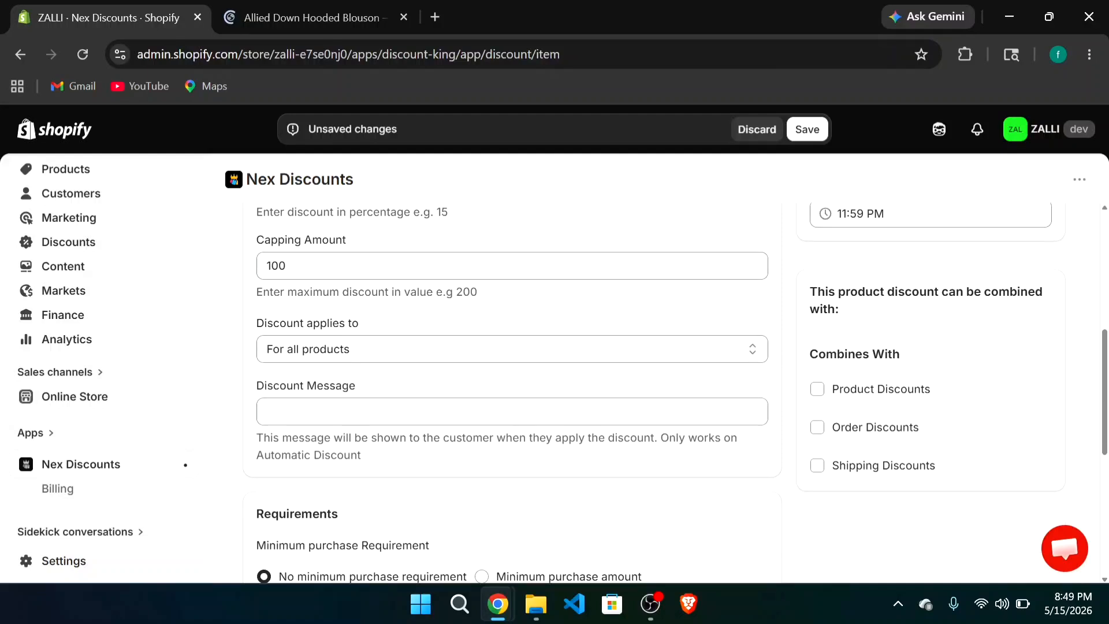
left_click(817, 387)
left_click(817, 425)
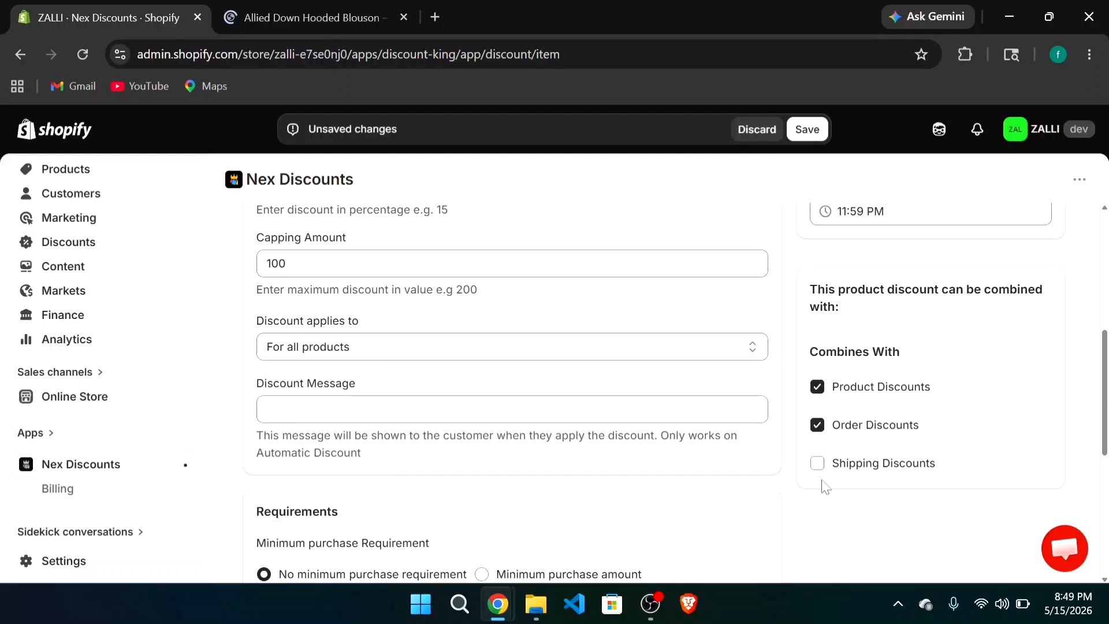
left_click(817, 463)
Save the new SMART20 discount
scroll(927, 374, "up", 4)
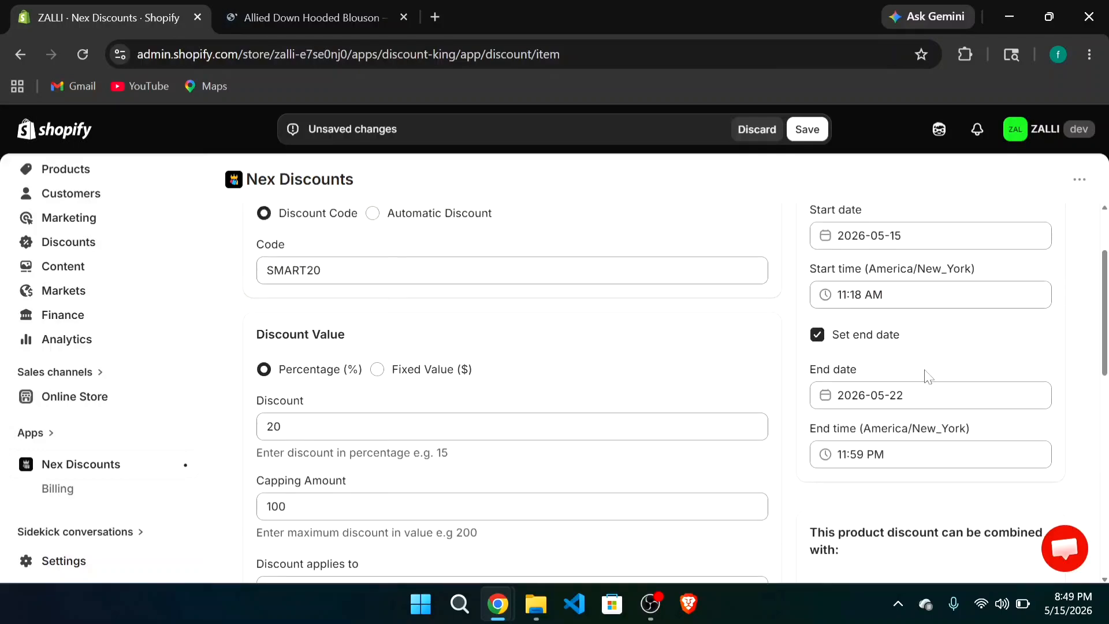
scroll(927, 374, "up", 2)
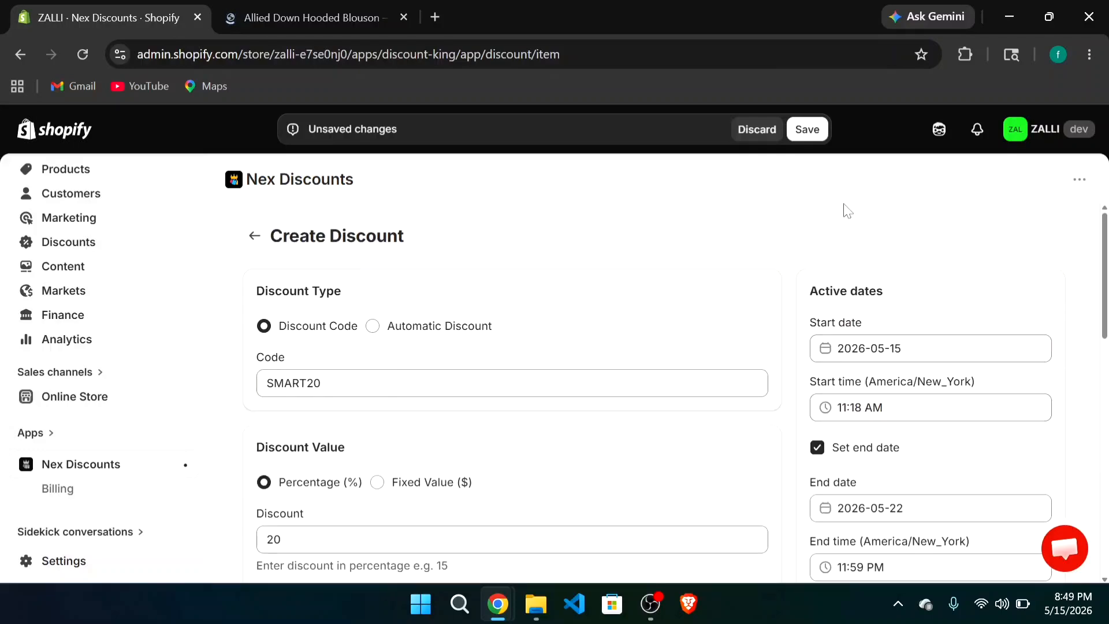
left_click(809, 129)
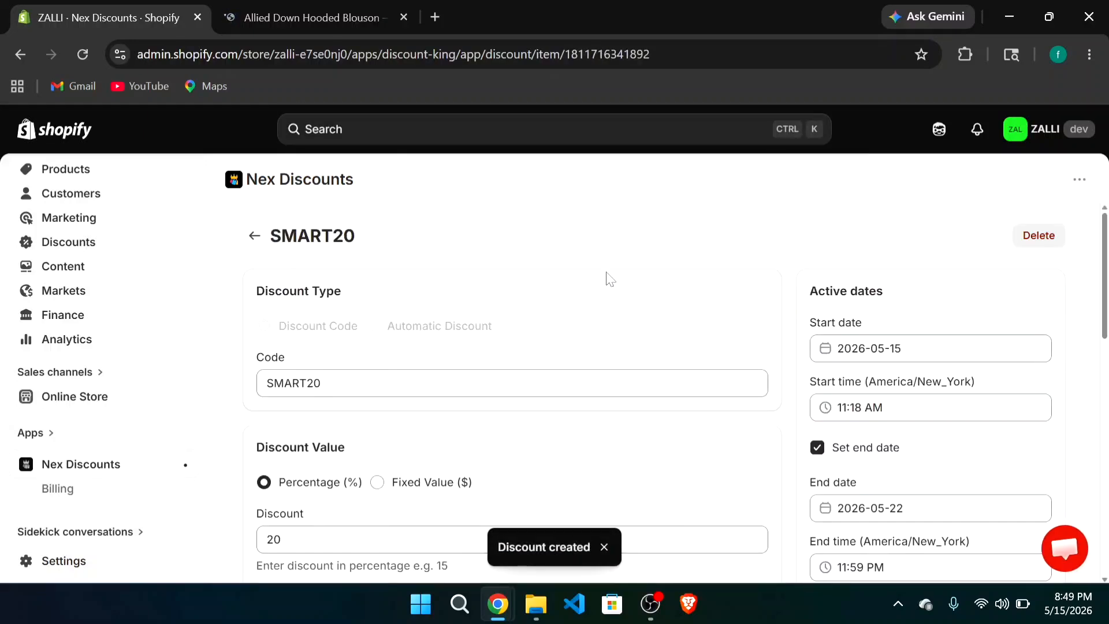
Open the online store, close the old product tab and view the $500.00 Allied Down Hooded Blouson's product page
mouse_move(181, 397)
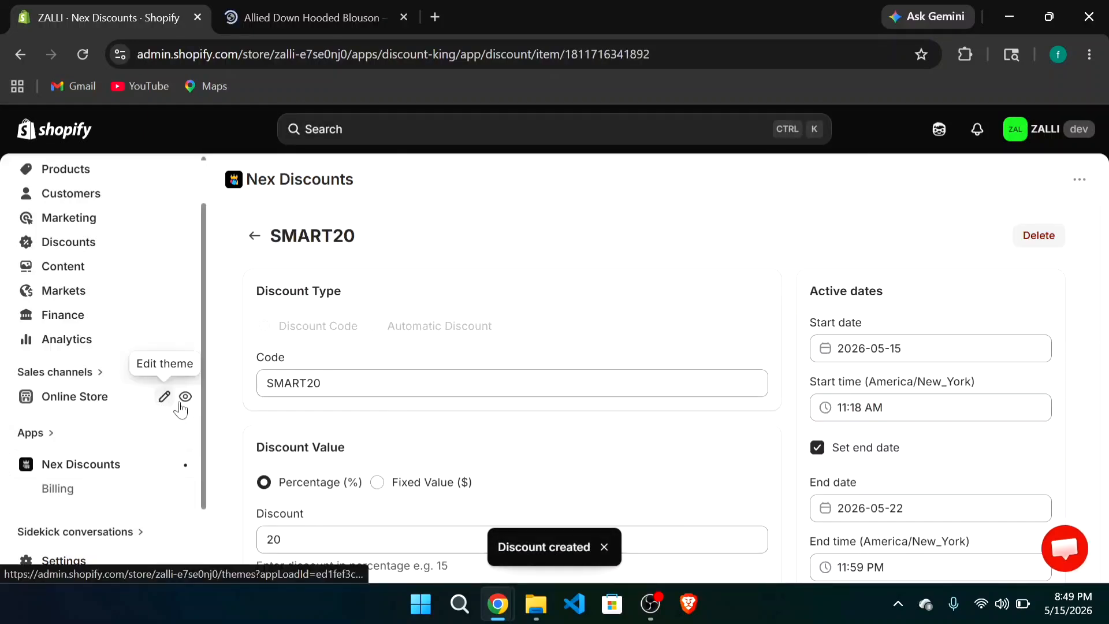
left_click(186, 398)
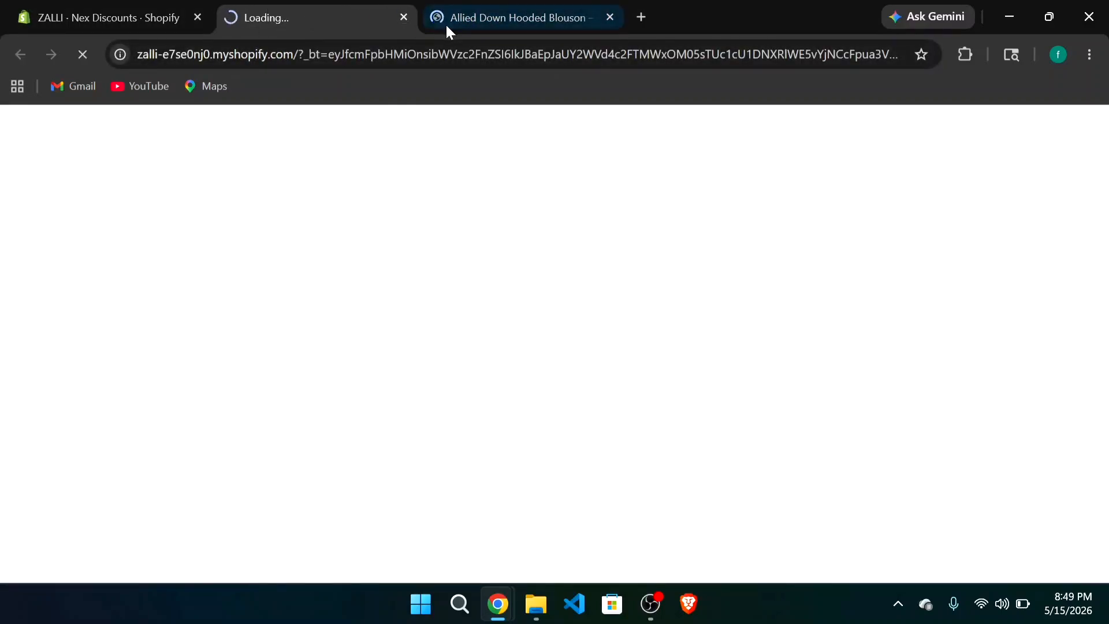
left_click(610, 17)
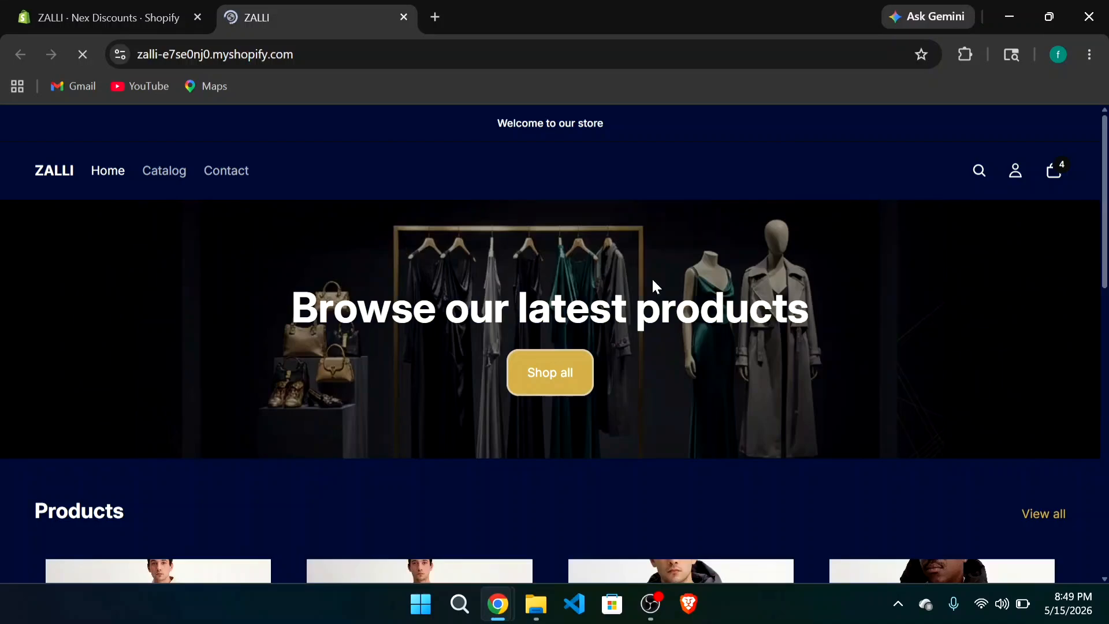
scroll(651, 287, "down", 5)
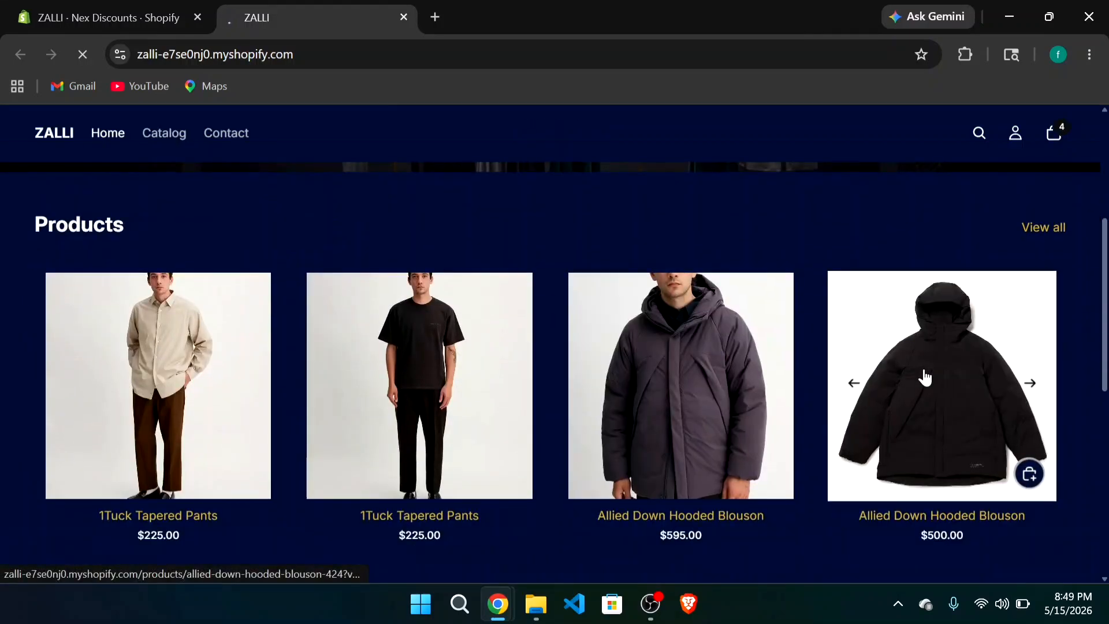
left_click(924, 376)
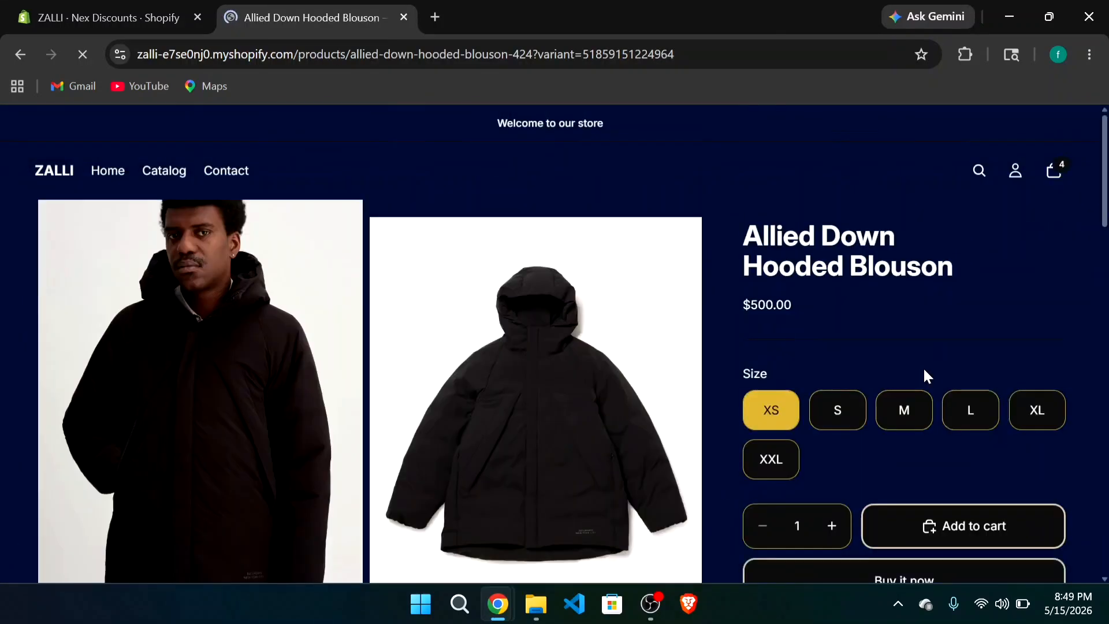
Apply the discount code SMART20 to the store cart, and close the cart
left_click(1057, 179)
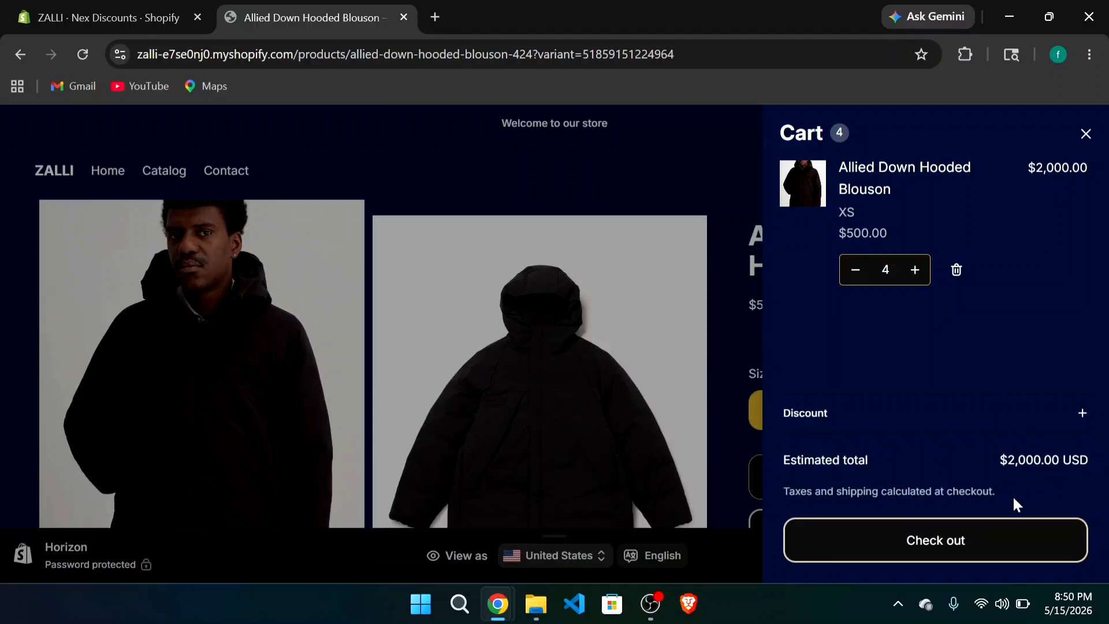
left_click(857, 415)
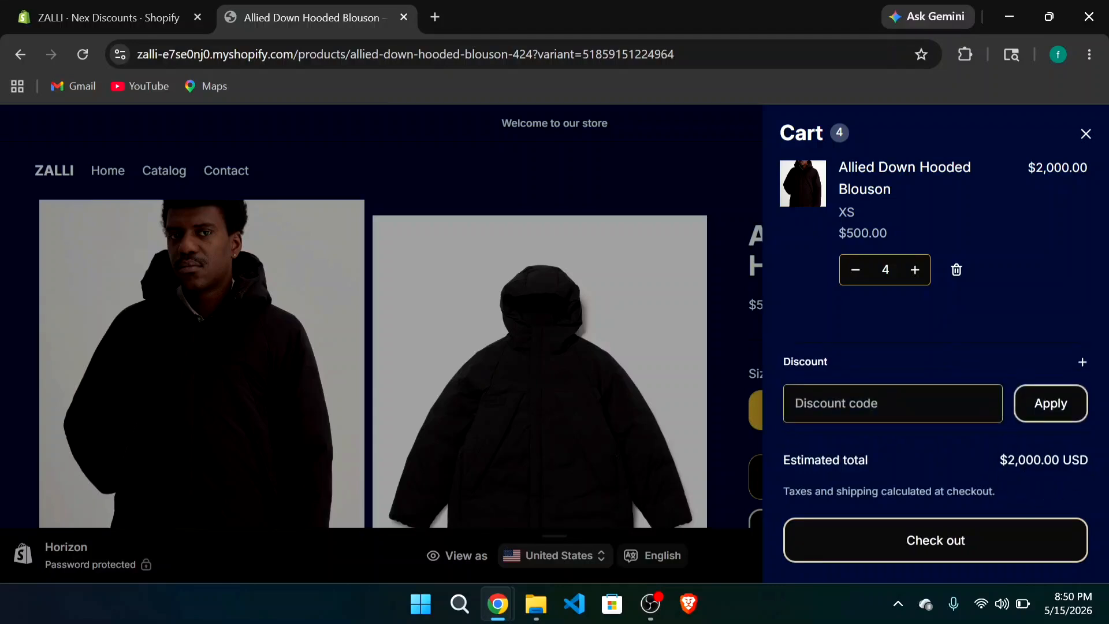
key("ctrl+v")
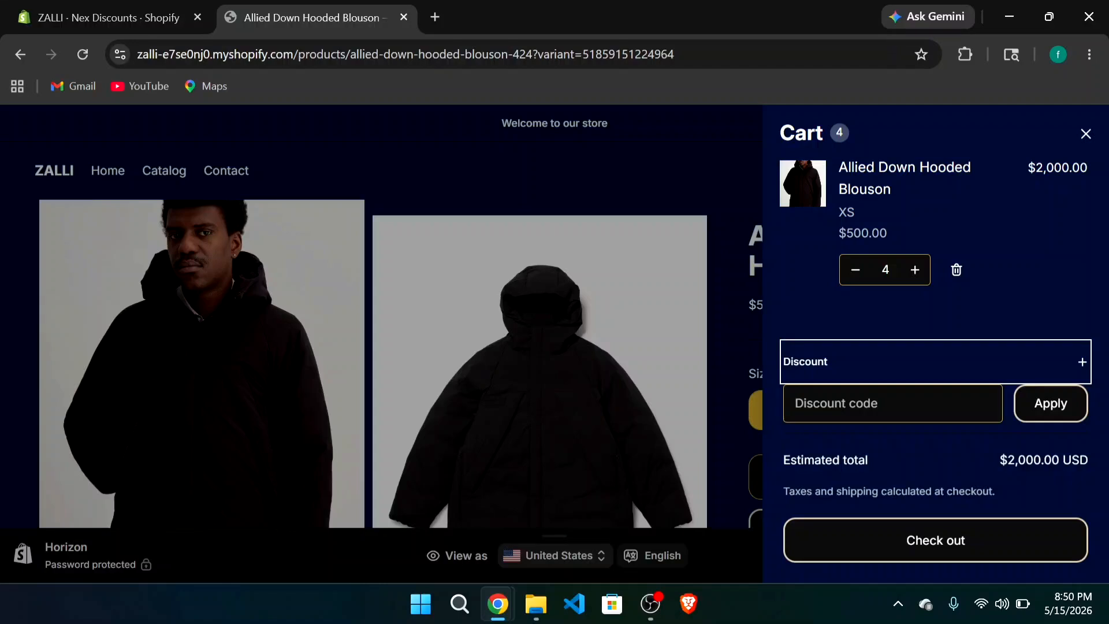
key("Tab")
type("SMART")
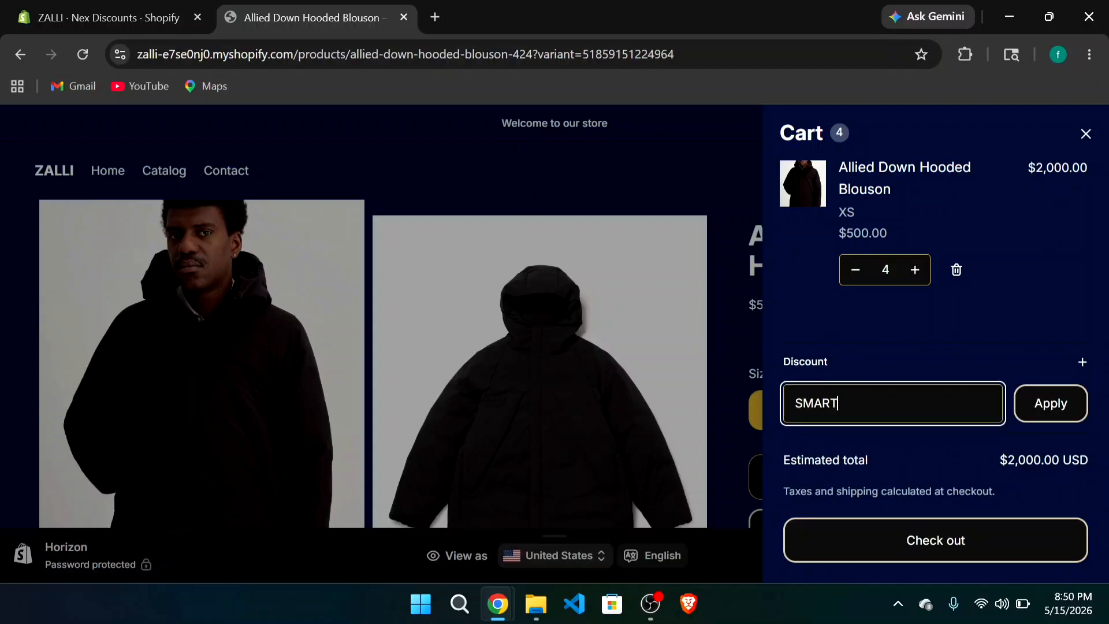
type("20")
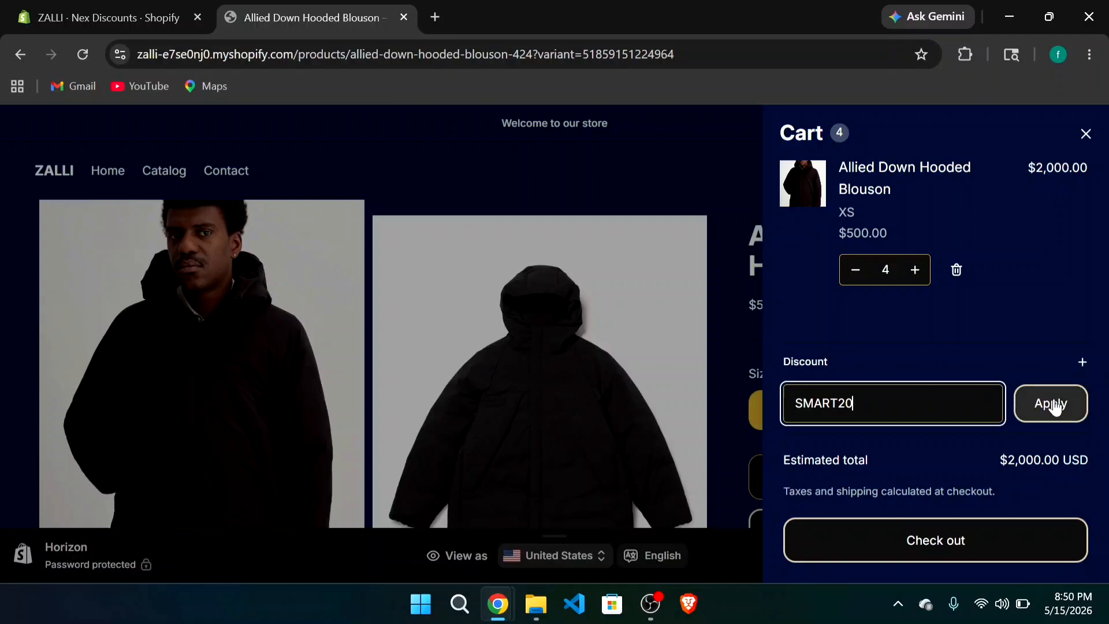
left_click(1053, 406)
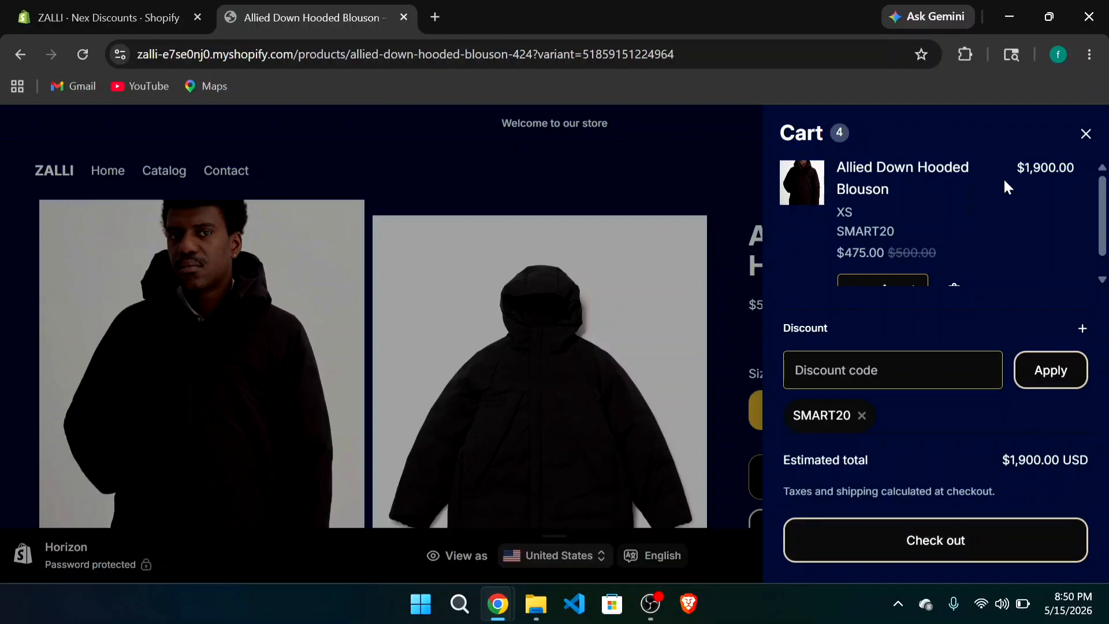
left_click(1087, 138)
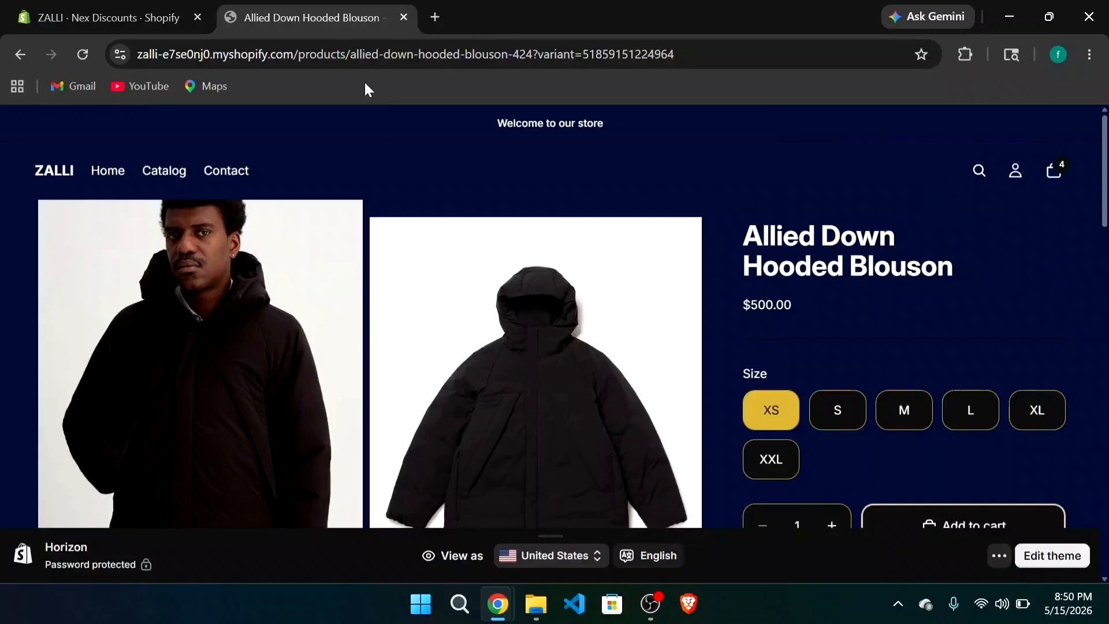
Return to the SMART20 discount in the Shopify admin and review its code, percentage value, capping amount and active dates
left_click(124, 14)
scroll(384, 365, "down", 3)
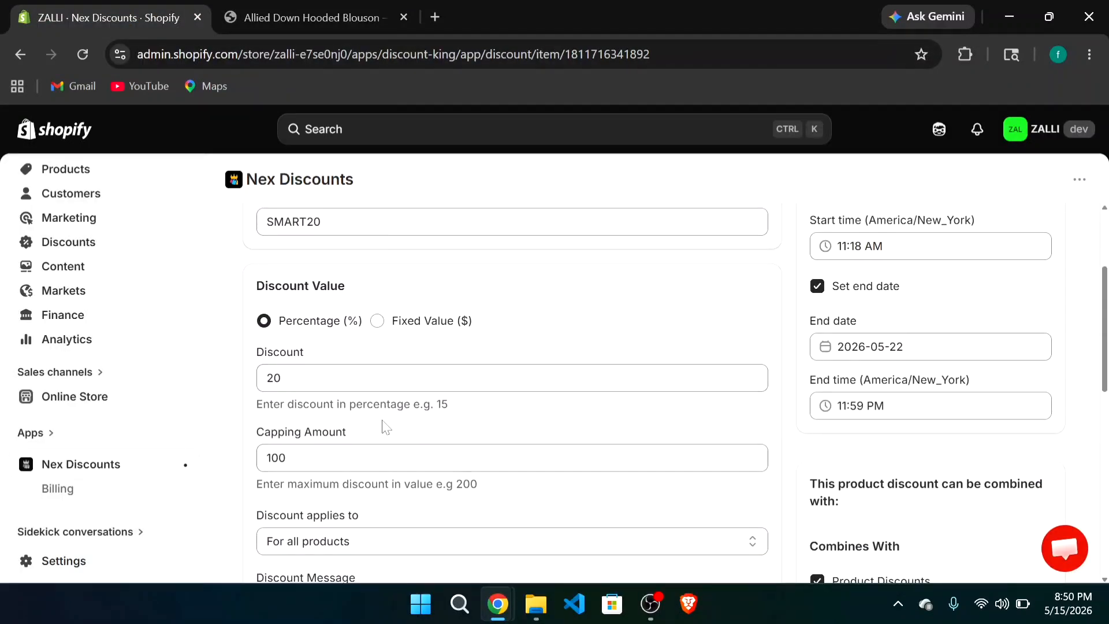
scroll(384, 426, "down", 1)
scroll(424, 392, "up", 3)
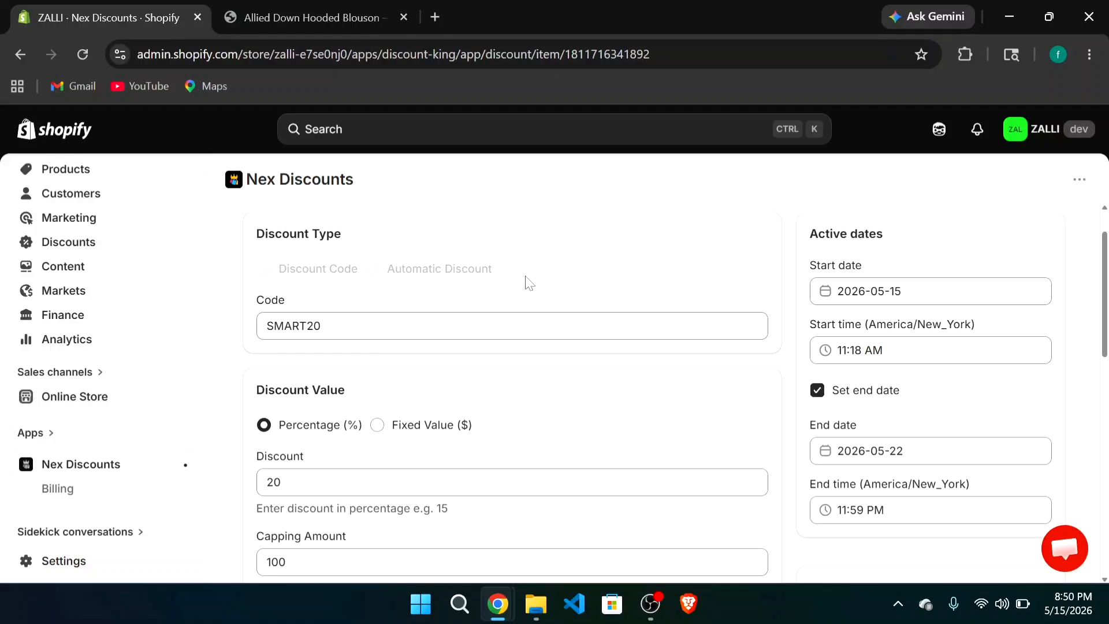
scroll(530, 282, "down", 1)
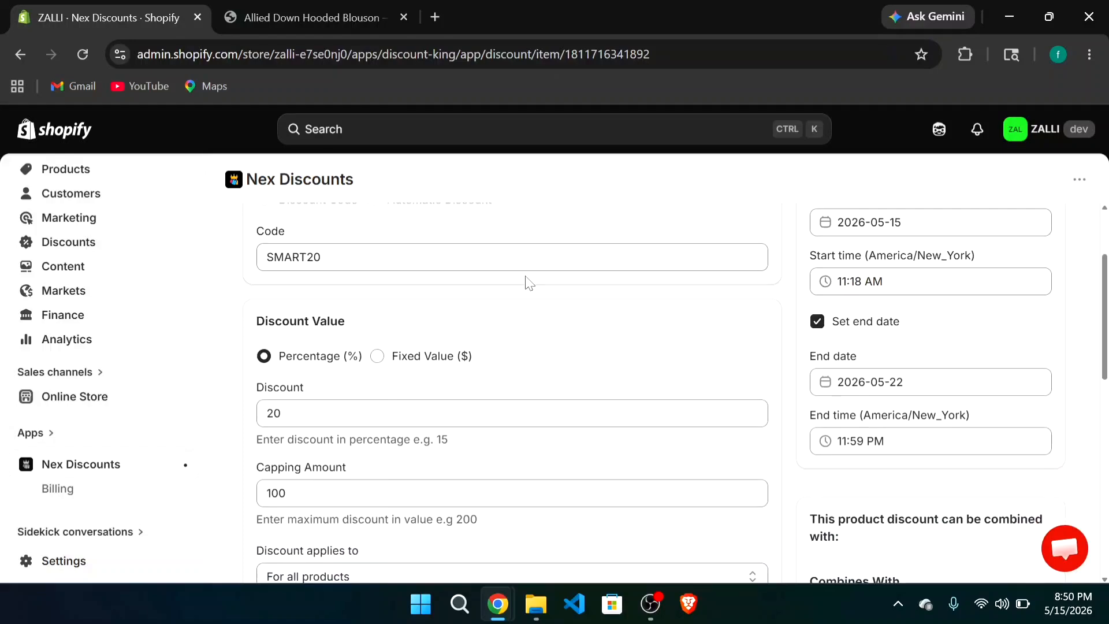
scroll(529, 282, "up", 2)
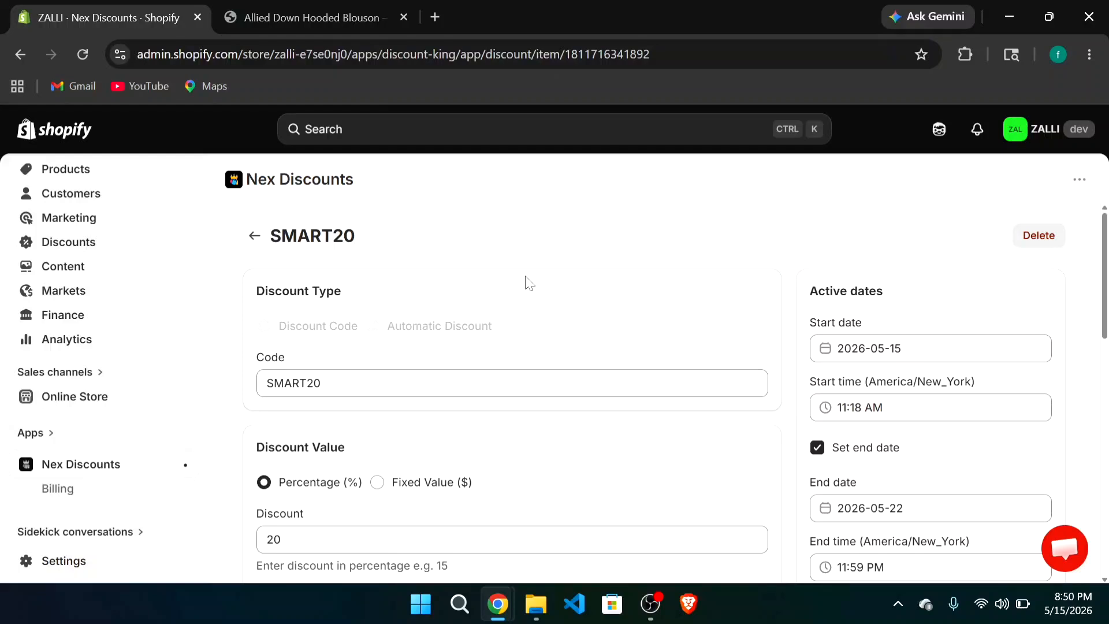